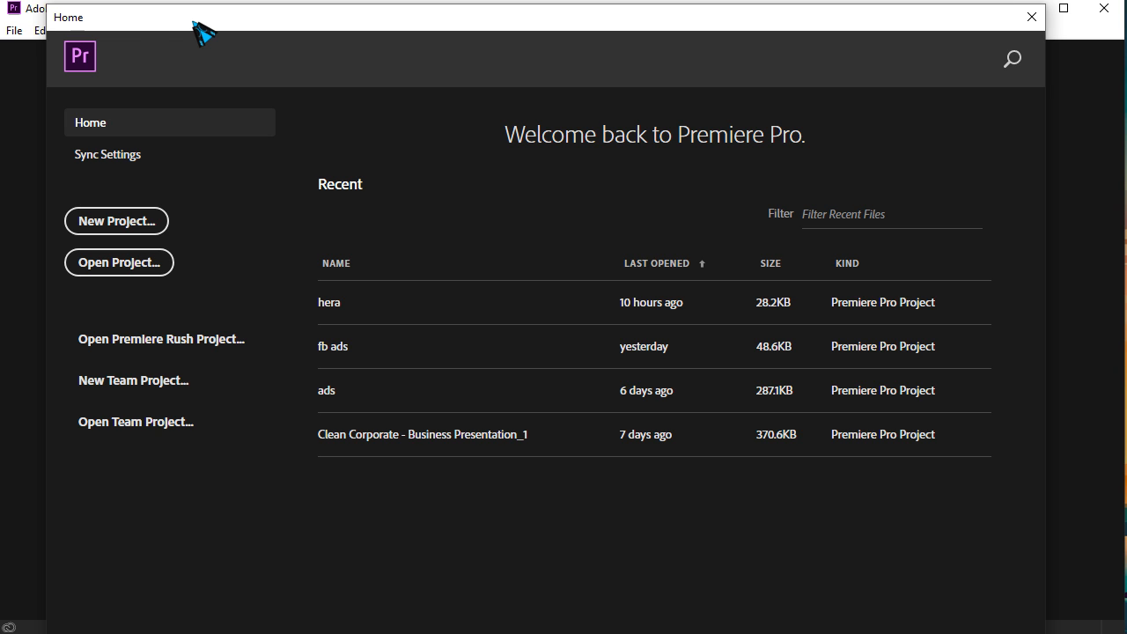
Open the recent hera project and show the Essential Graphics panel.
click(337, 313)
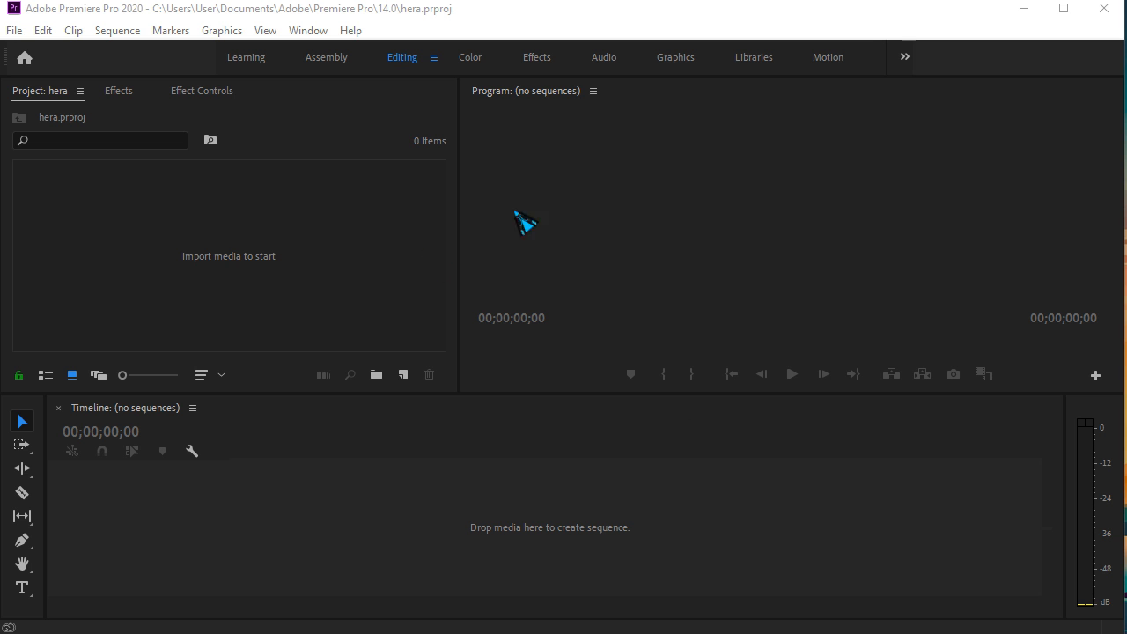
click(305, 34)
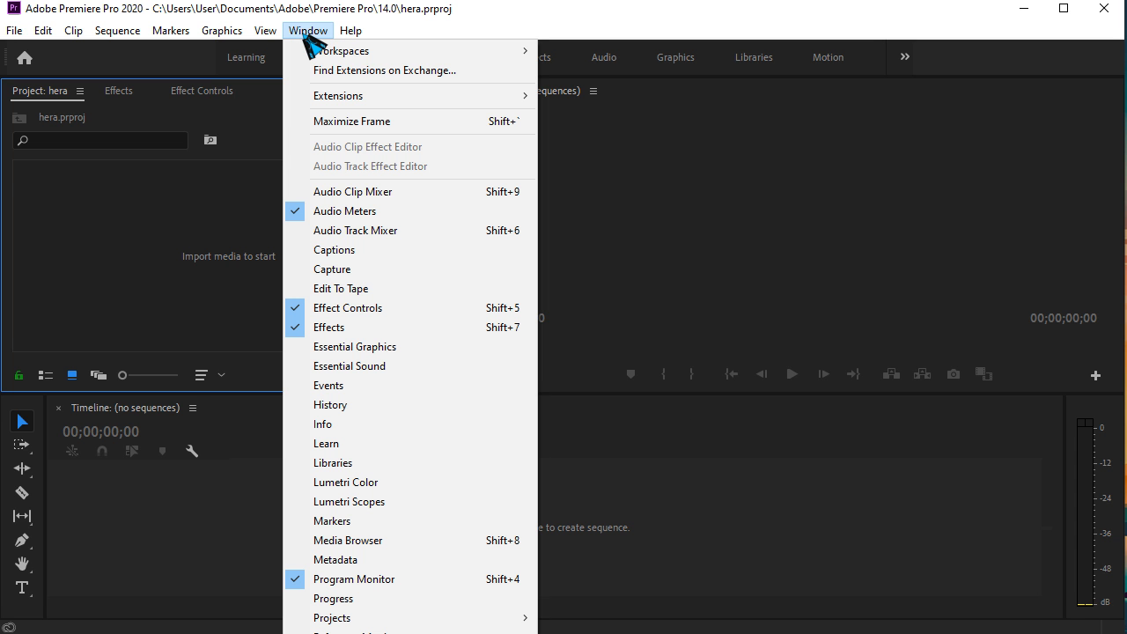
click(379, 353)
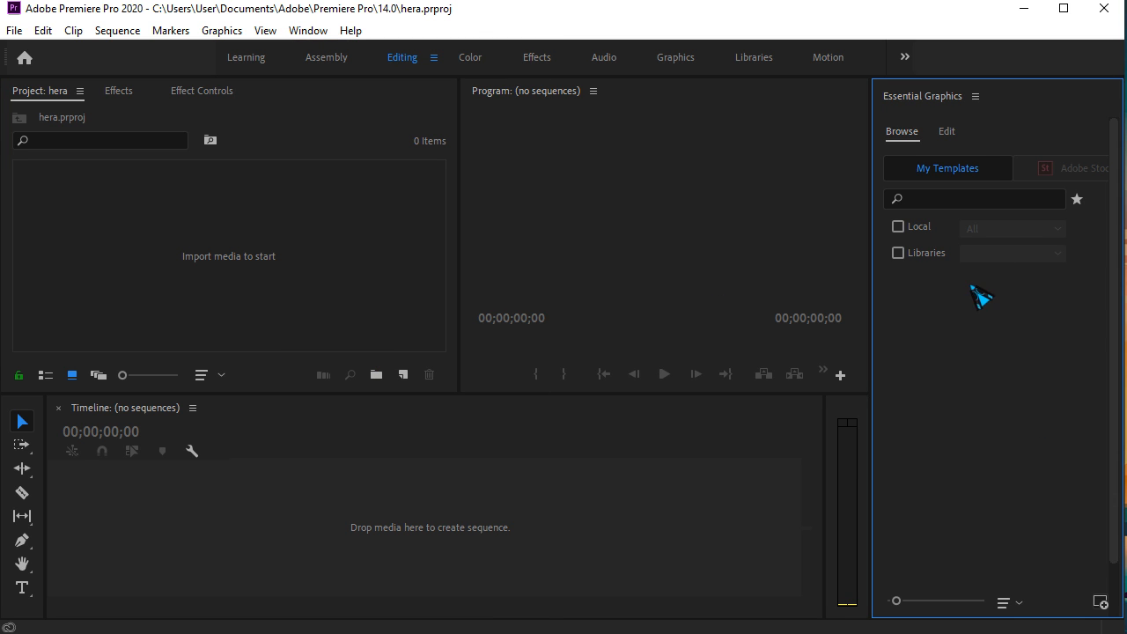
Add the 50 MODERN & MINIMAL TITLES folder from E:\ads as an additional motion graphics template folder.
click(976, 97)
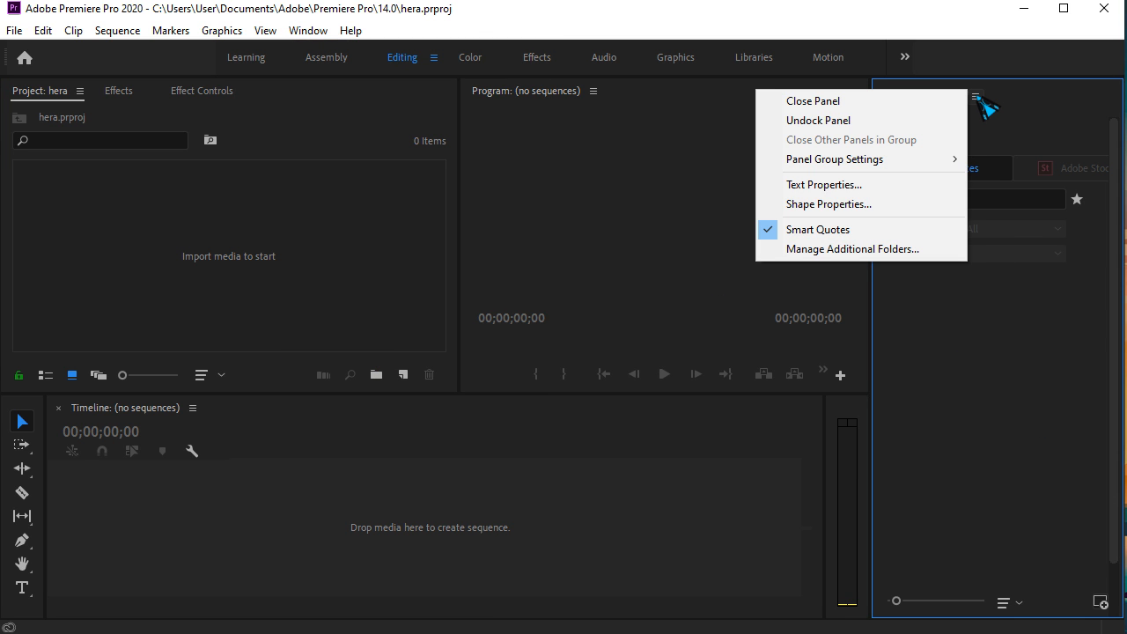
click(826, 253)
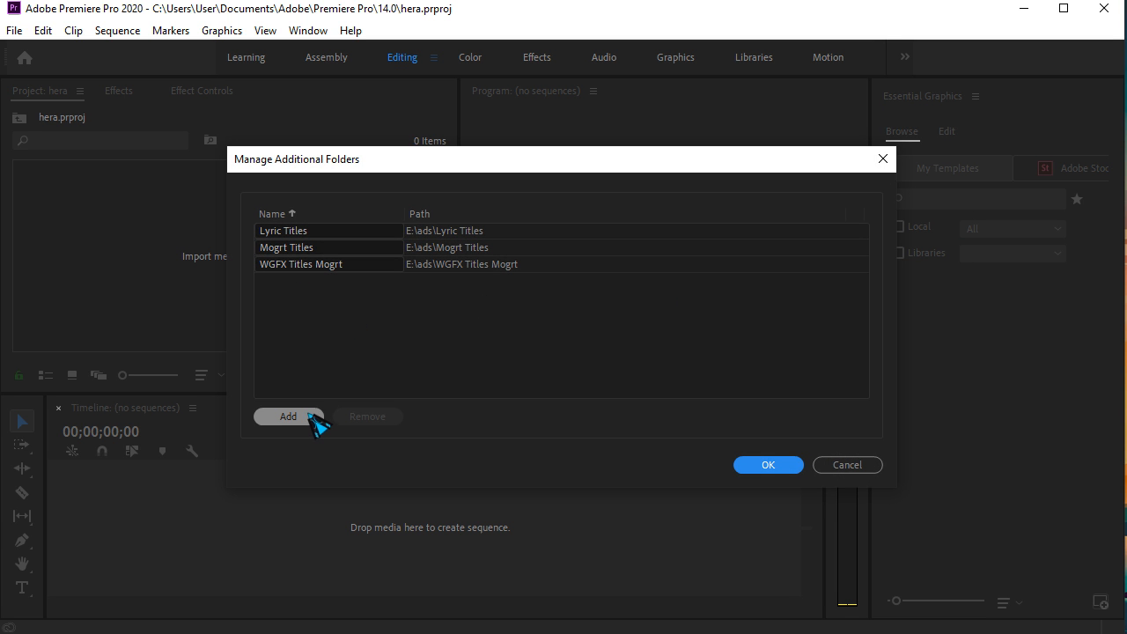
click(315, 417)
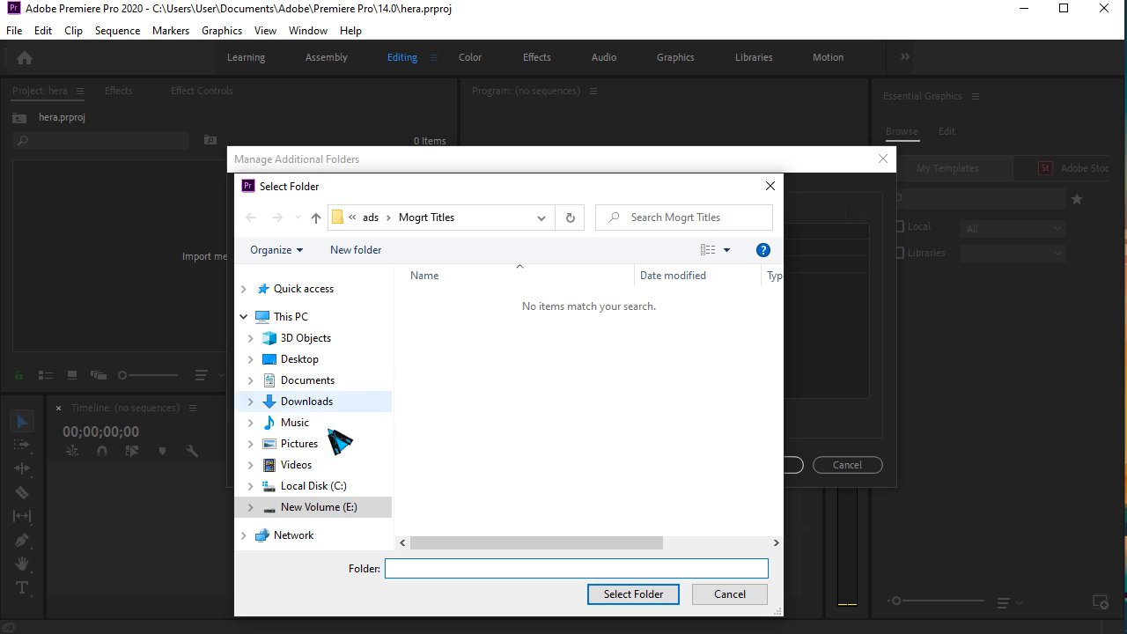
click(371, 217)
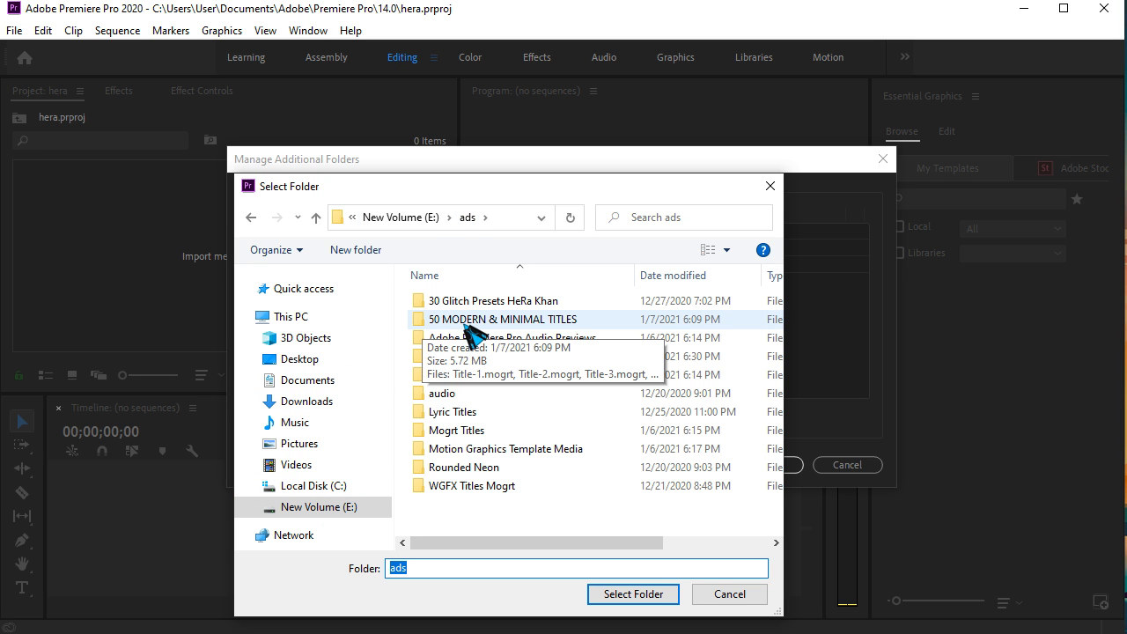
click(499, 322)
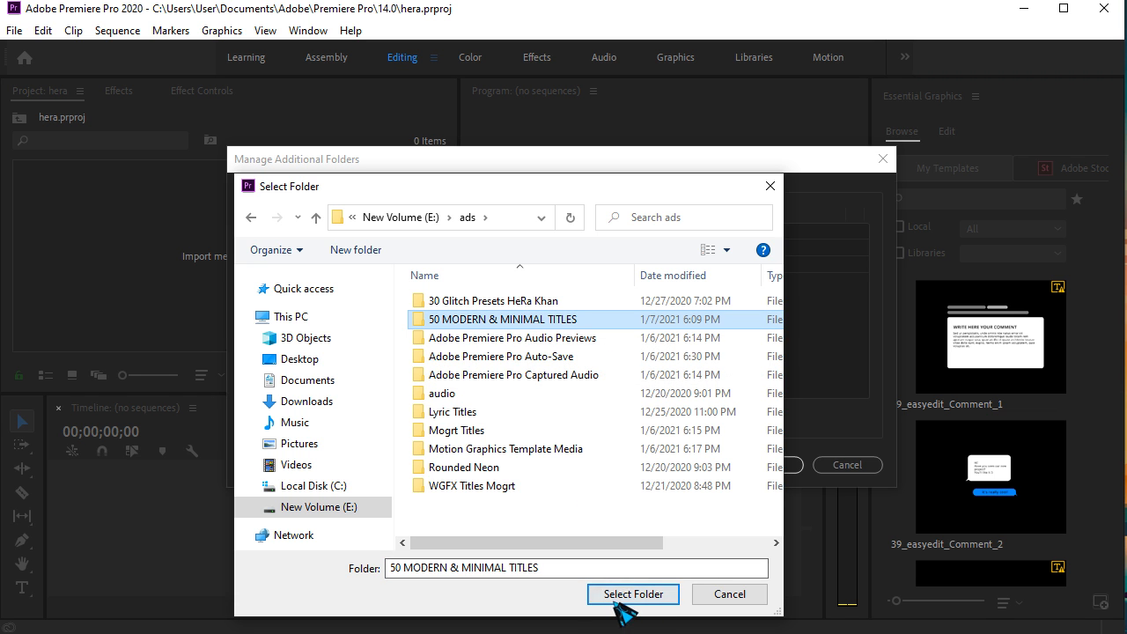
click(639, 598)
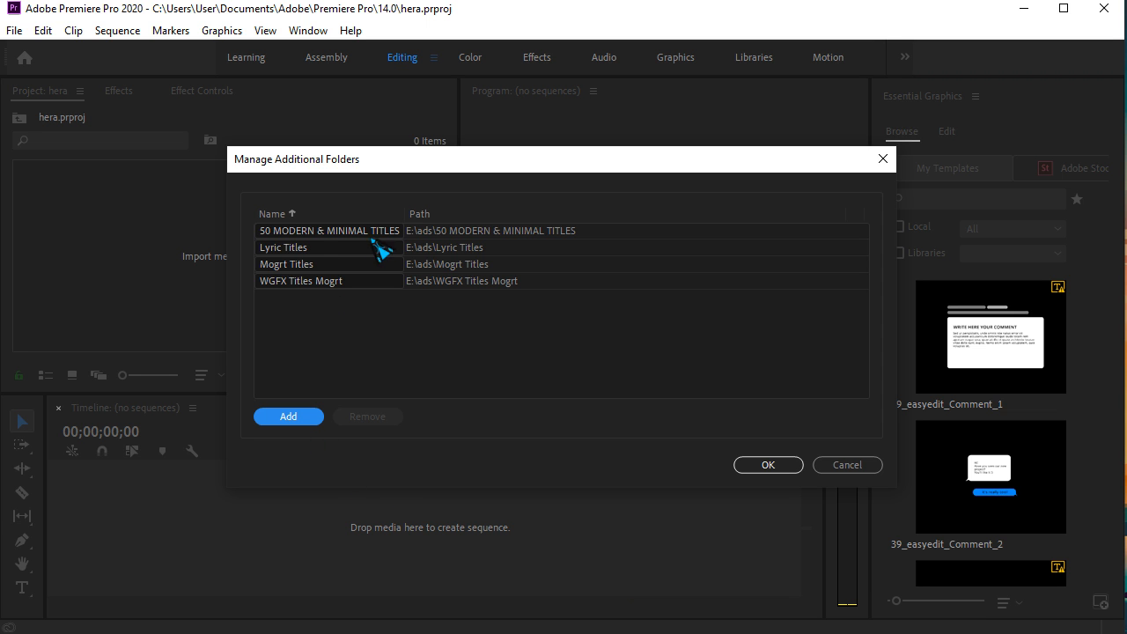
click(771, 467)
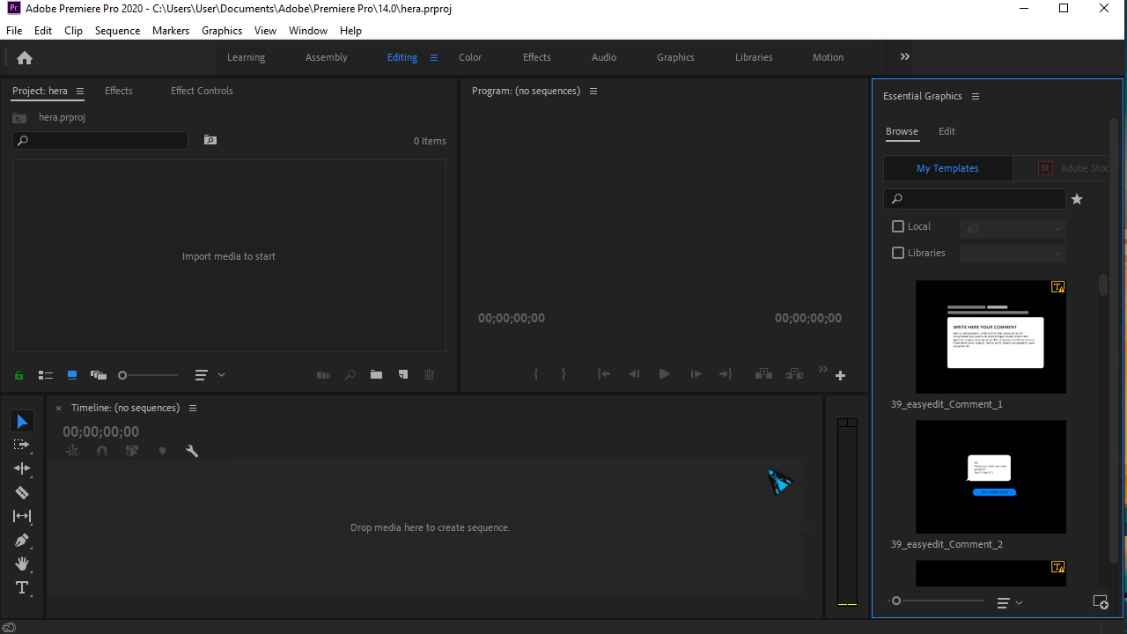
Limit the template browser to local templates from the WGFX Titles Mogrt folder.
click(899, 228)
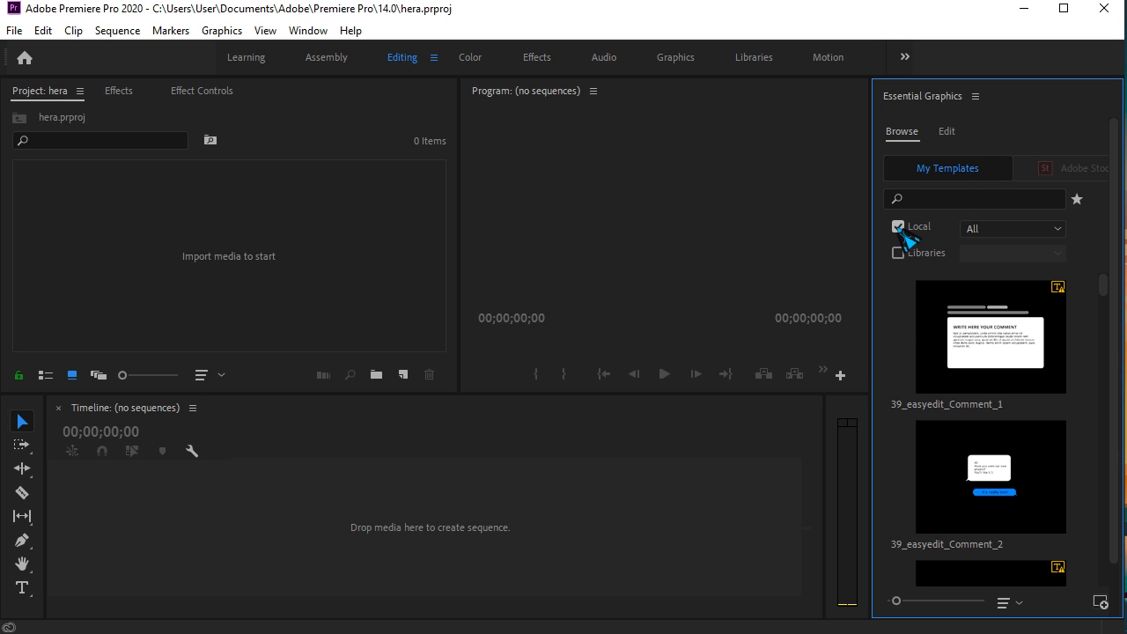
click(998, 231)
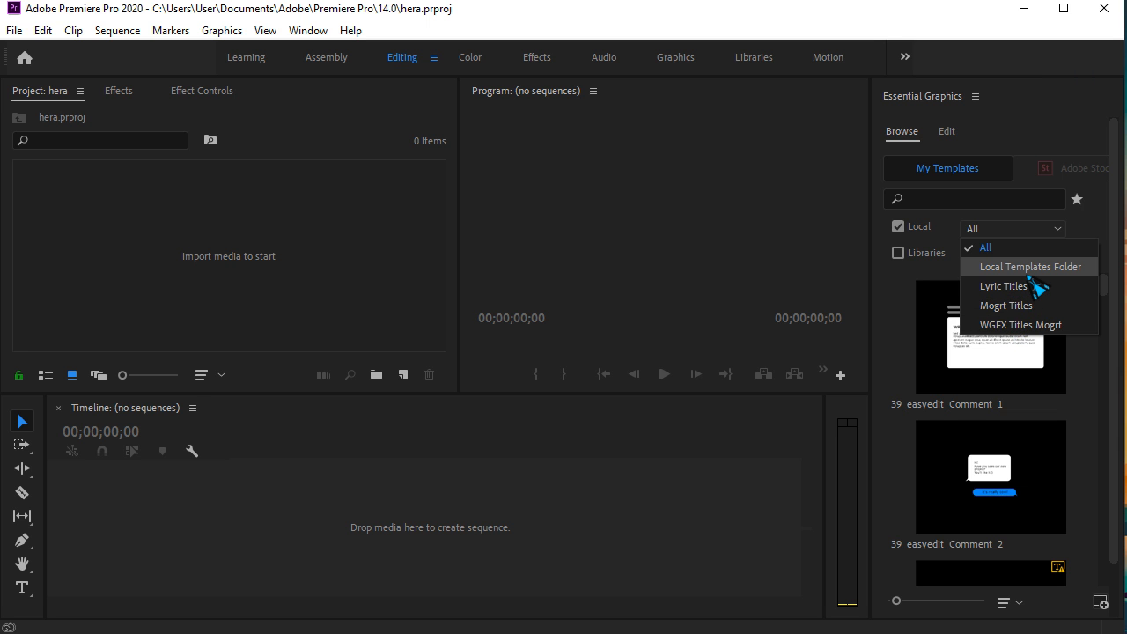
click(1027, 324)
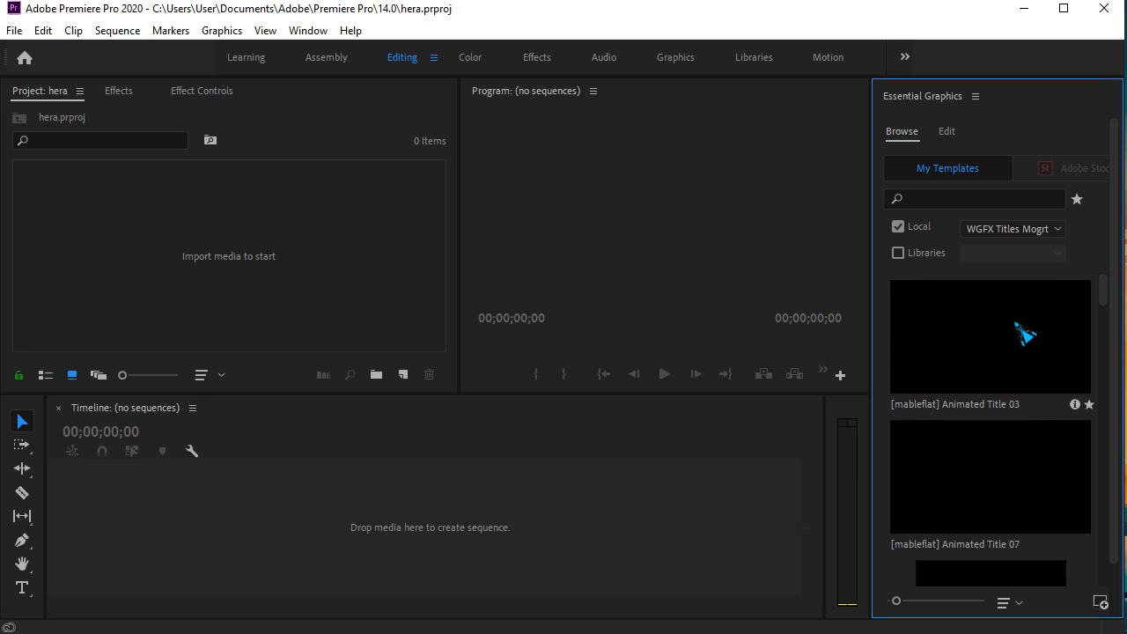
Add the Mogrt Titles and Lyric Titles folders to the local template filter.
click(920, 231)
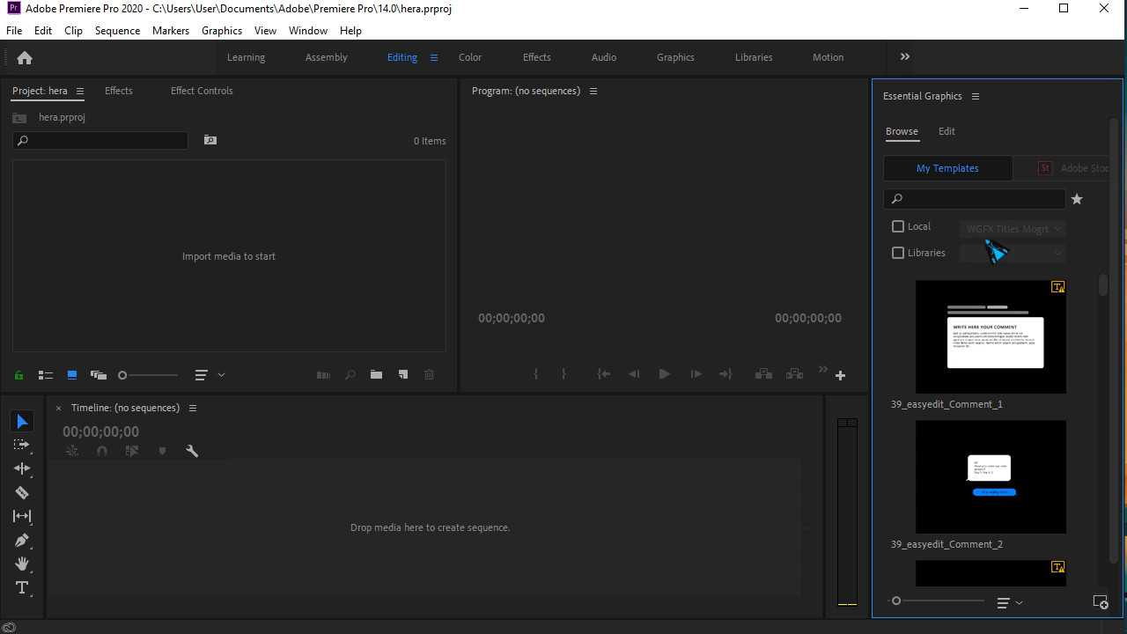
click(916, 228)
click(1025, 232)
click(1006, 306)
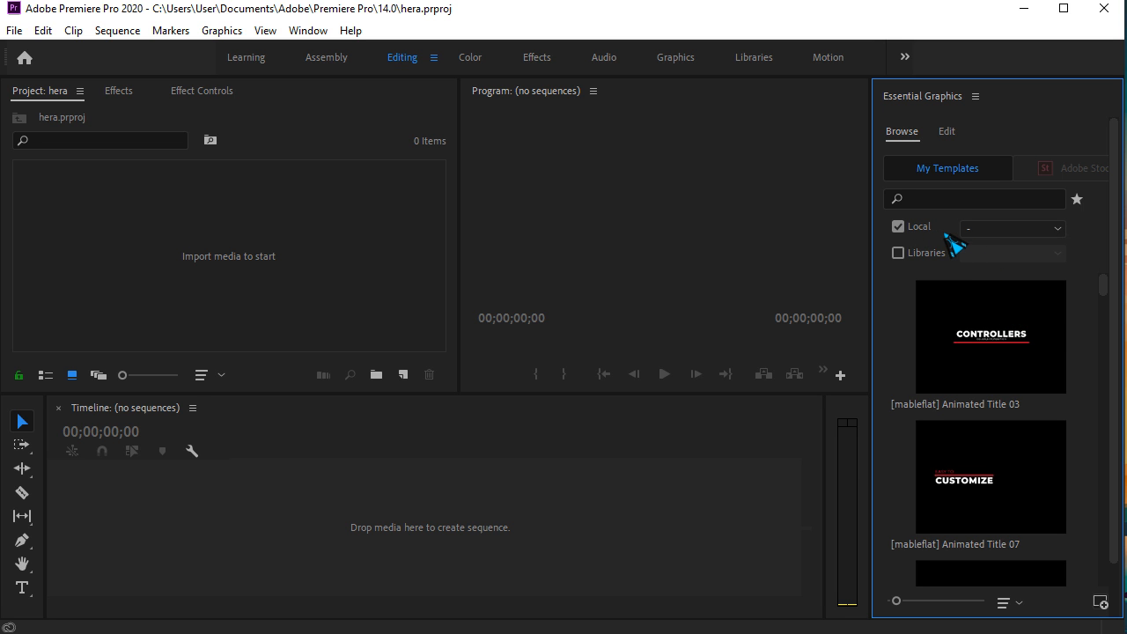
click(990, 231)
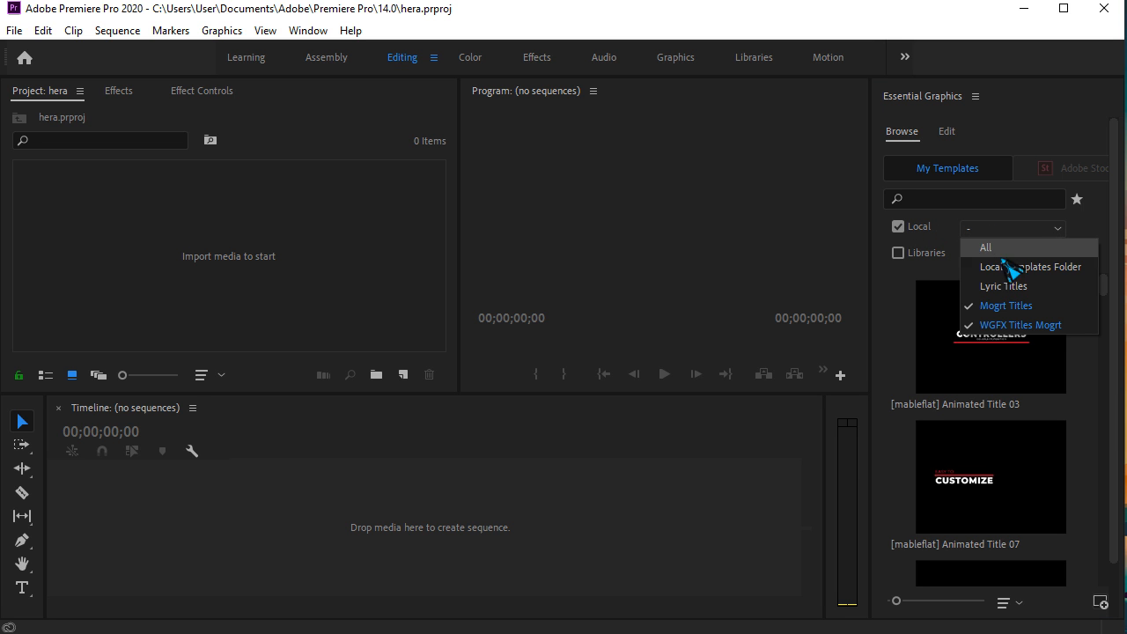
click(1027, 305)
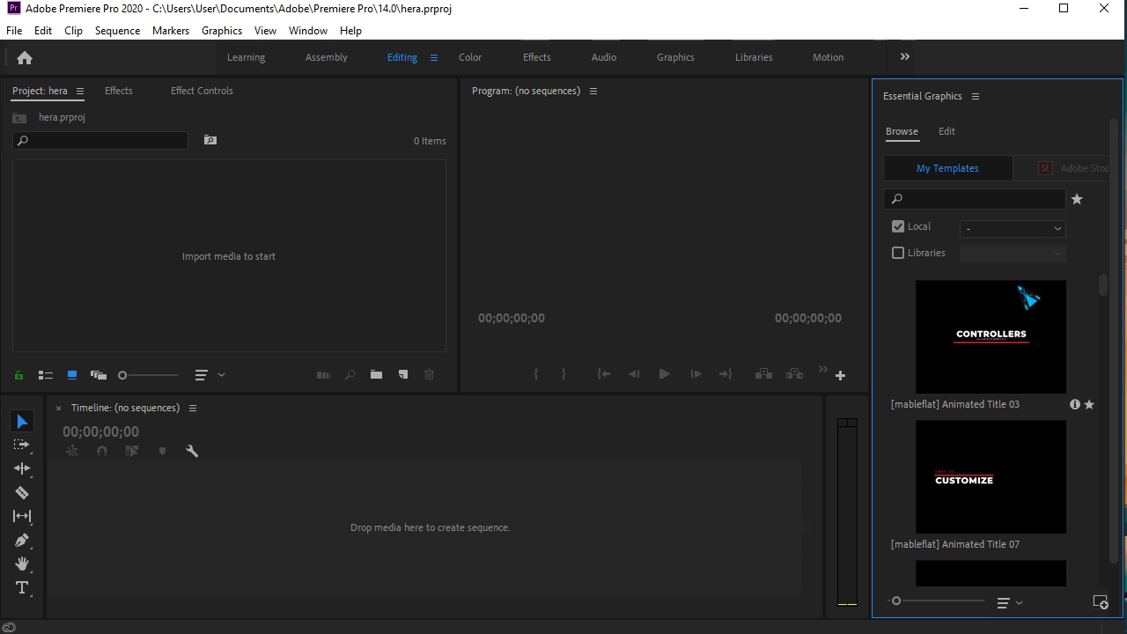
click(898, 226)
click(898, 228)
Remove Mogrt Titles and WGFX Titles Mogrt from the local filter and browse the Lyric Titles templates.
click(1009, 233)
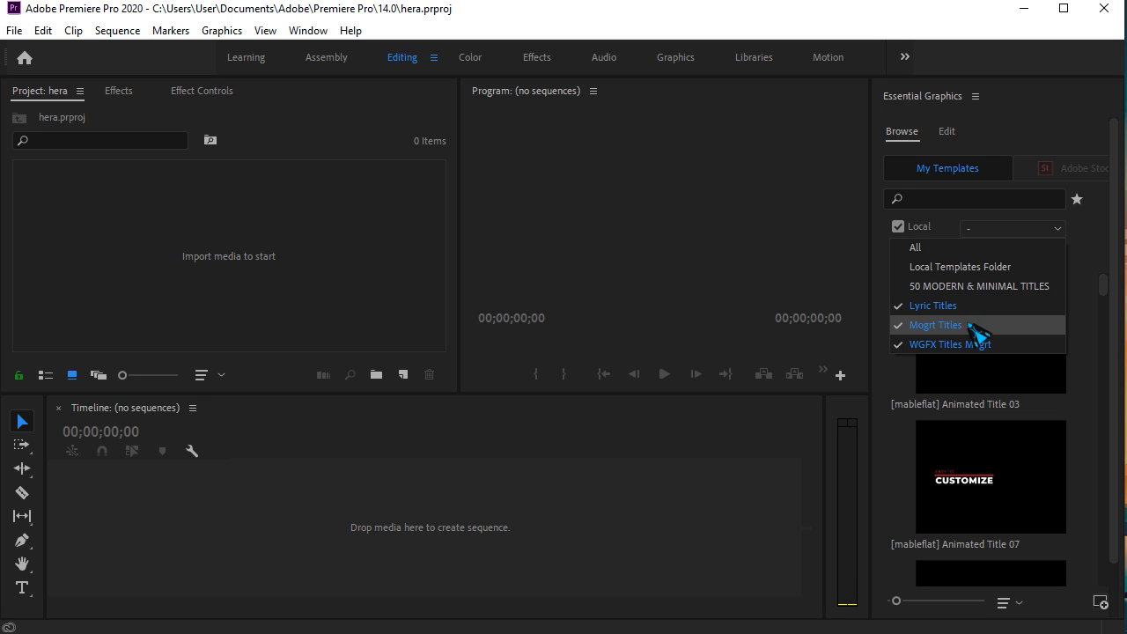
click(960, 324)
click(986, 231)
click(956, 345)
click(985, 231)
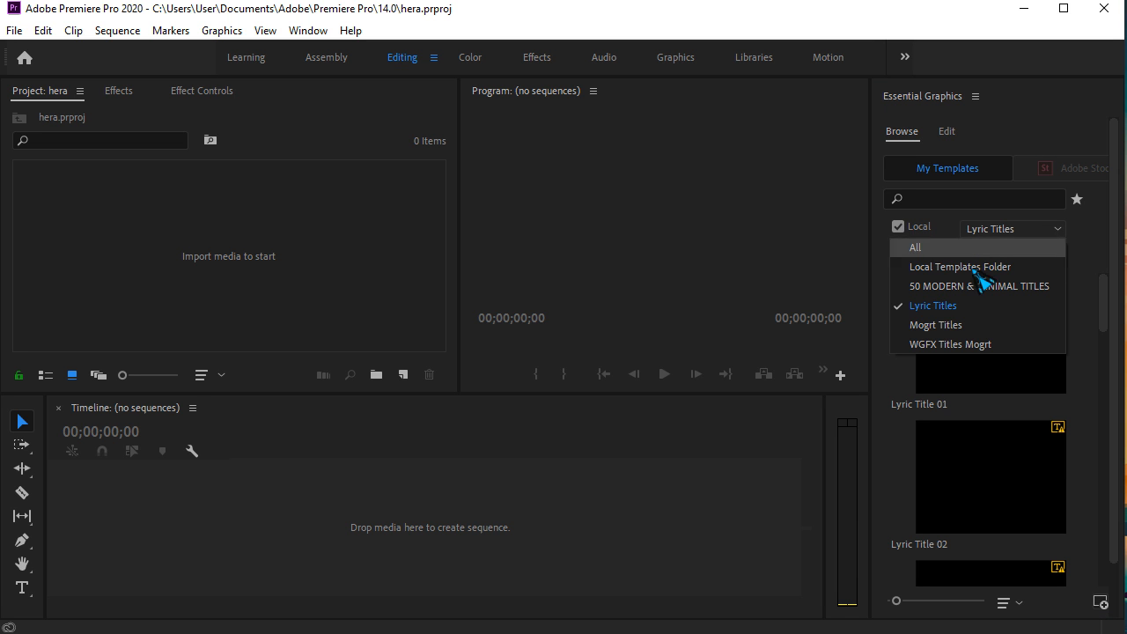
click(969, 325)
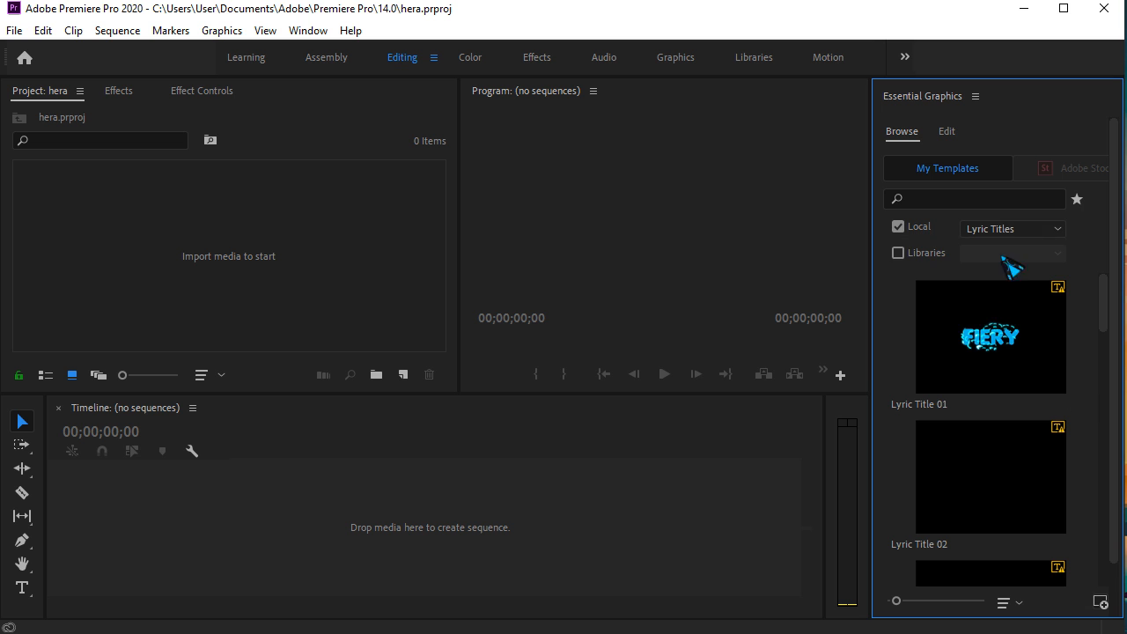
scroll(1029, 388, down, 1)
scroll(1031, 423, down, 5)
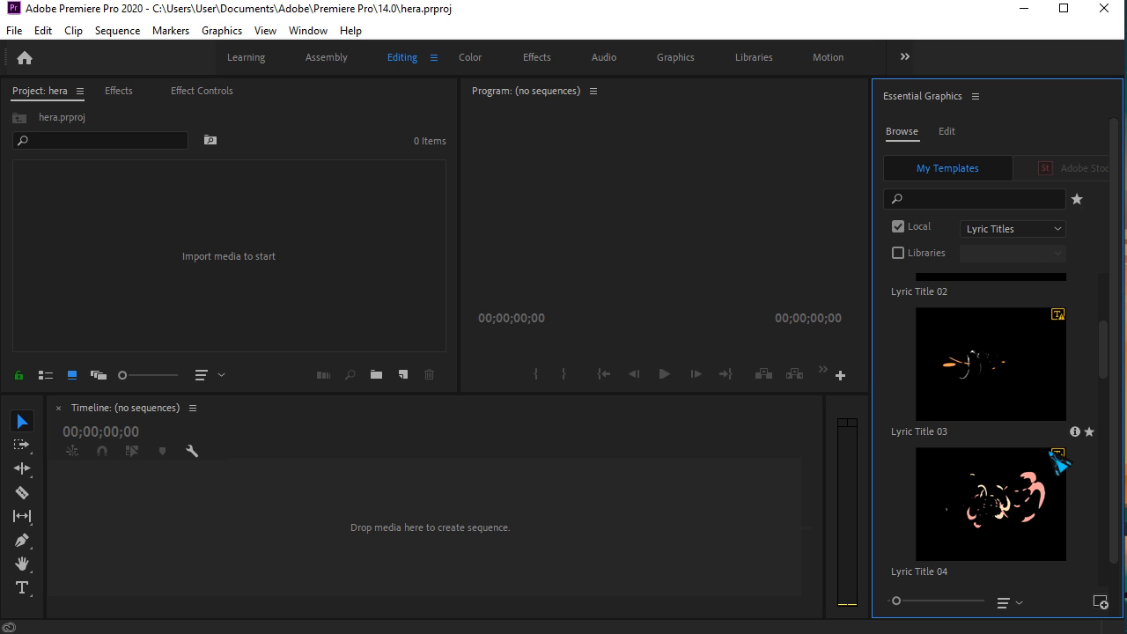
scroll(1061, 467, down, 6)
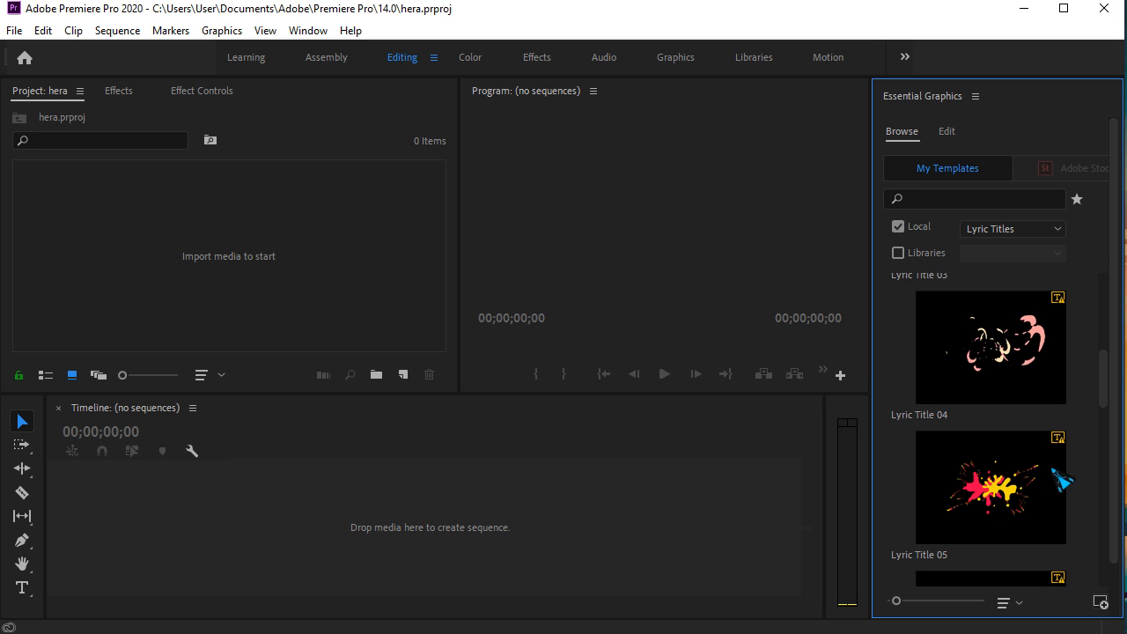
Switch the local template filter to only the 50 MODERN & MINIMAL TITLES folder.
click(1016, 233)
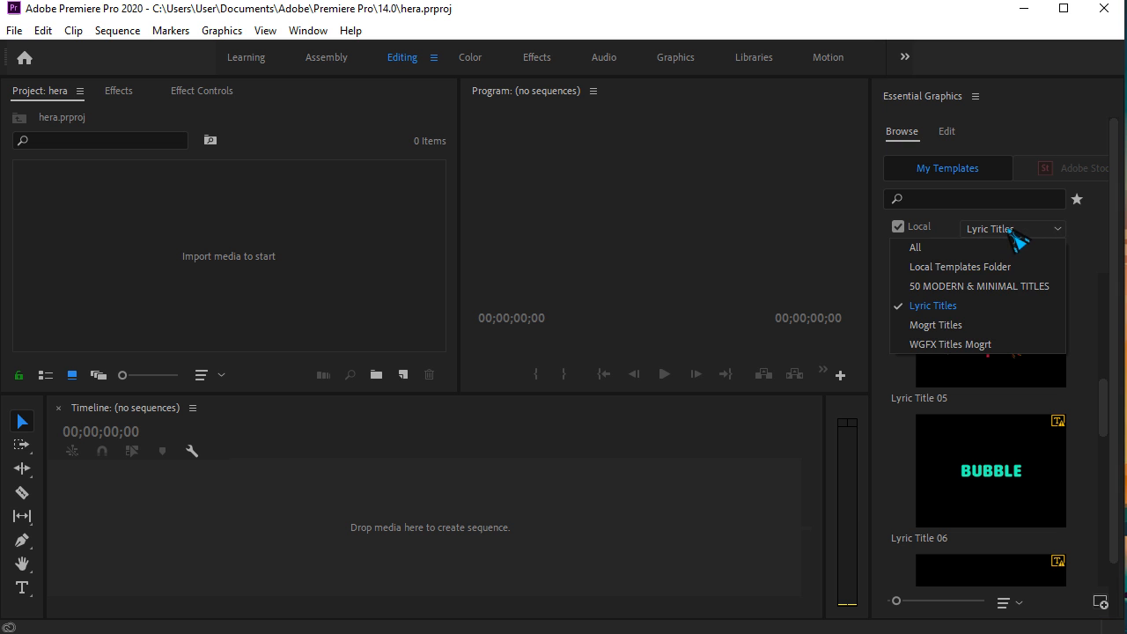
click(908, 308)
click(1008, 231)
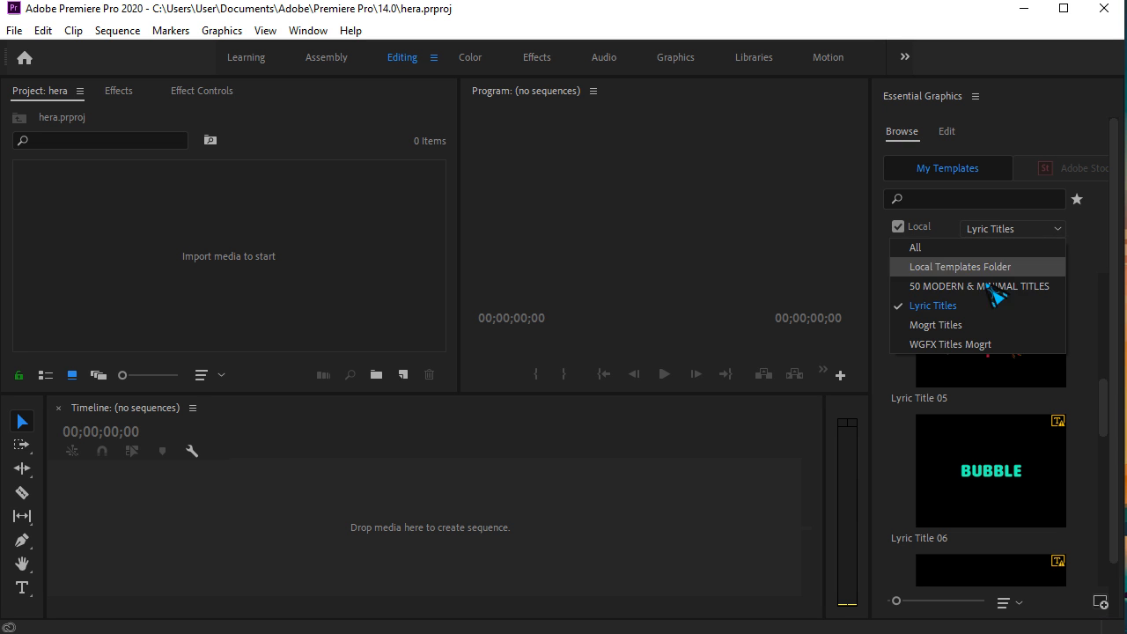
click(933, 287)
click(1004, 229)
click(925, 290)
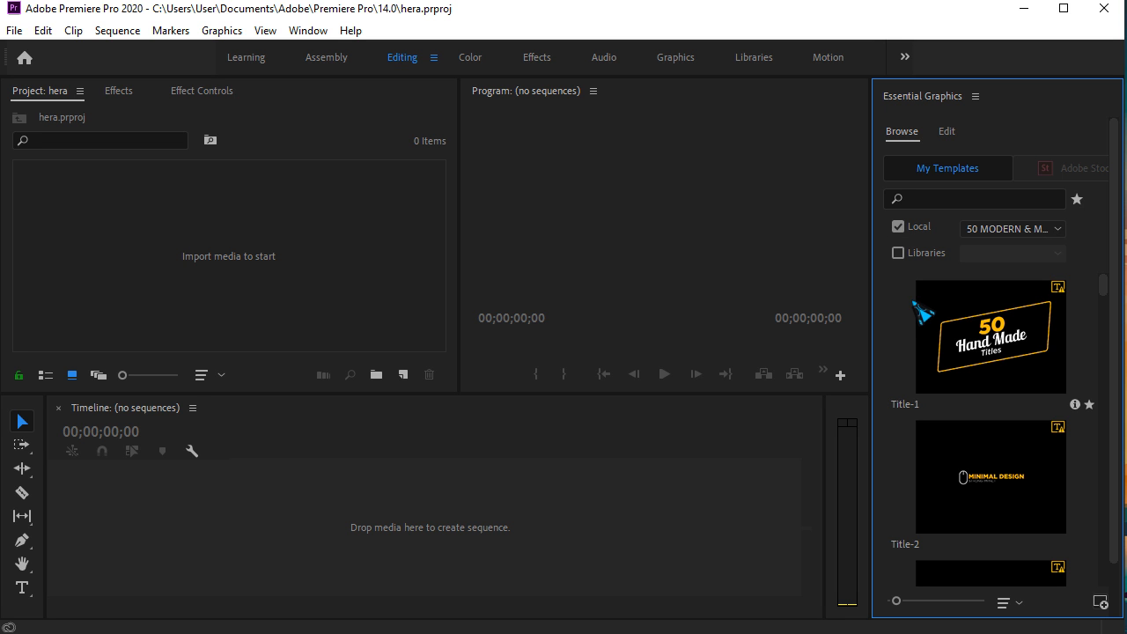
Try to place the Title-1 template on the empty timeline.
scroll(1013, 348, down, 2)
scroll(1028, 369, up, 2)
drag(997, 346, 484, 518)
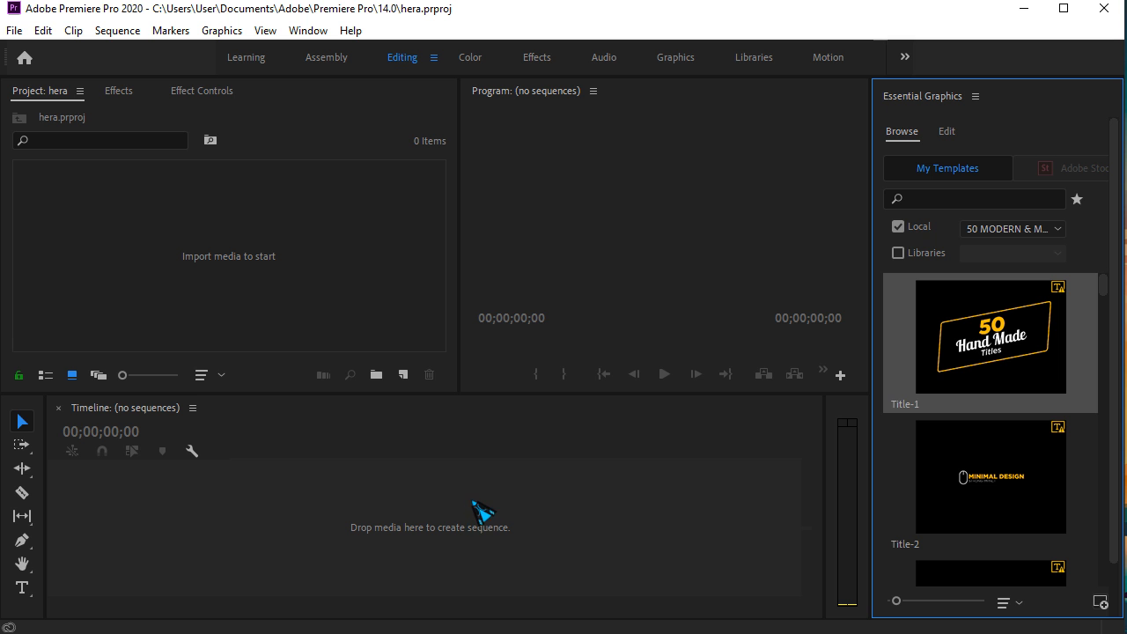
Create a new sequence with the HDV 1080p30 preset and the default name.
right_click(256, 243)
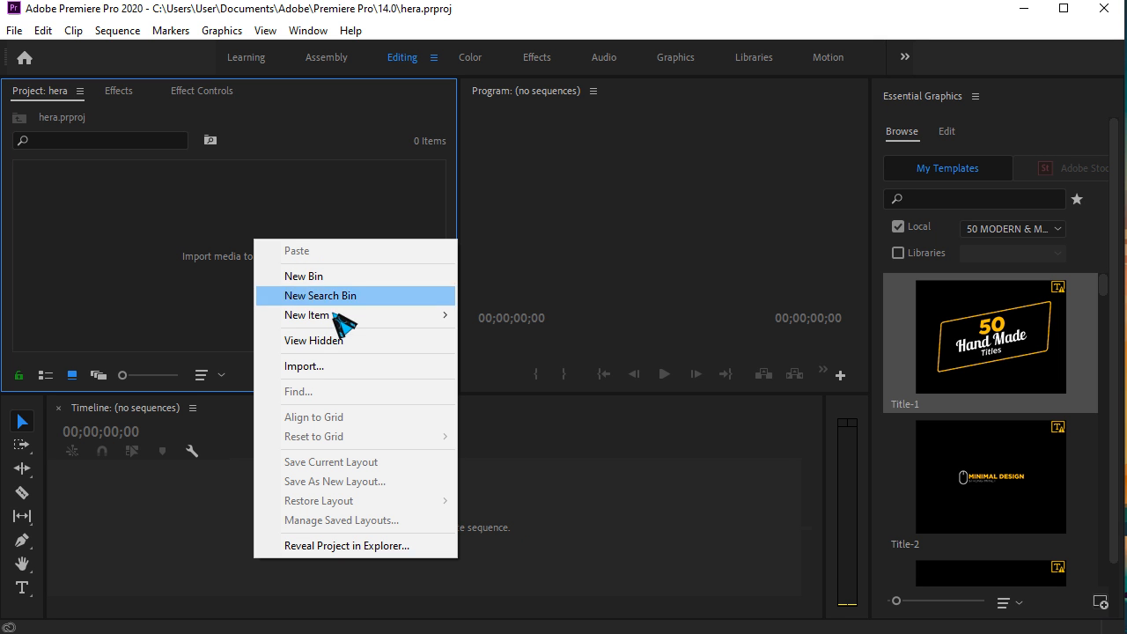
click(15, 30)
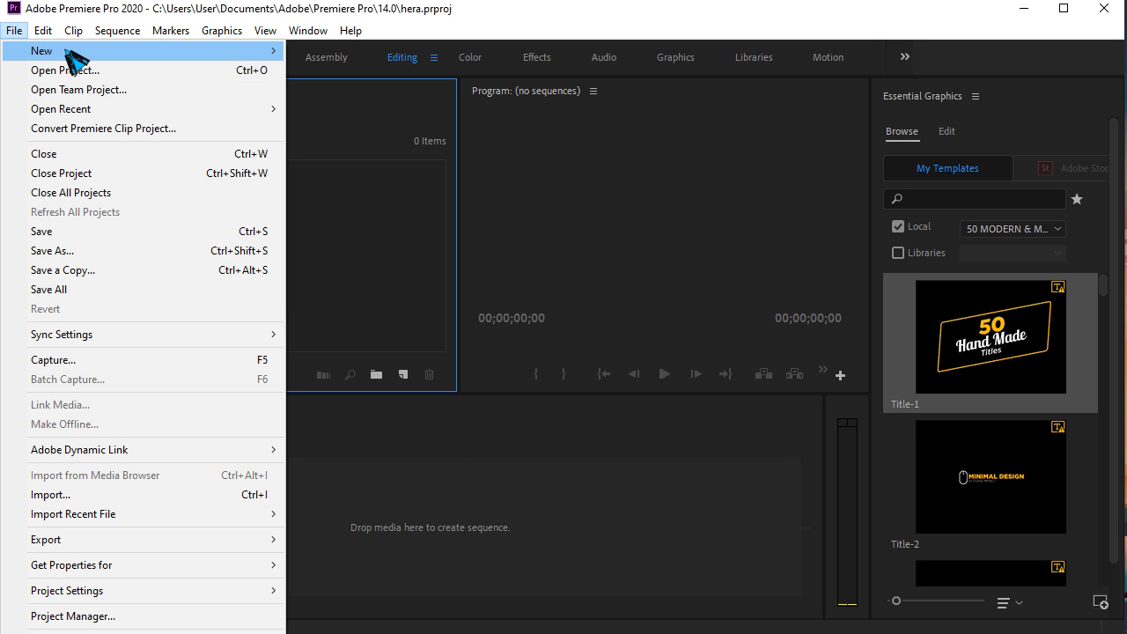
mouse_move(66, 53)
click(353, 89)
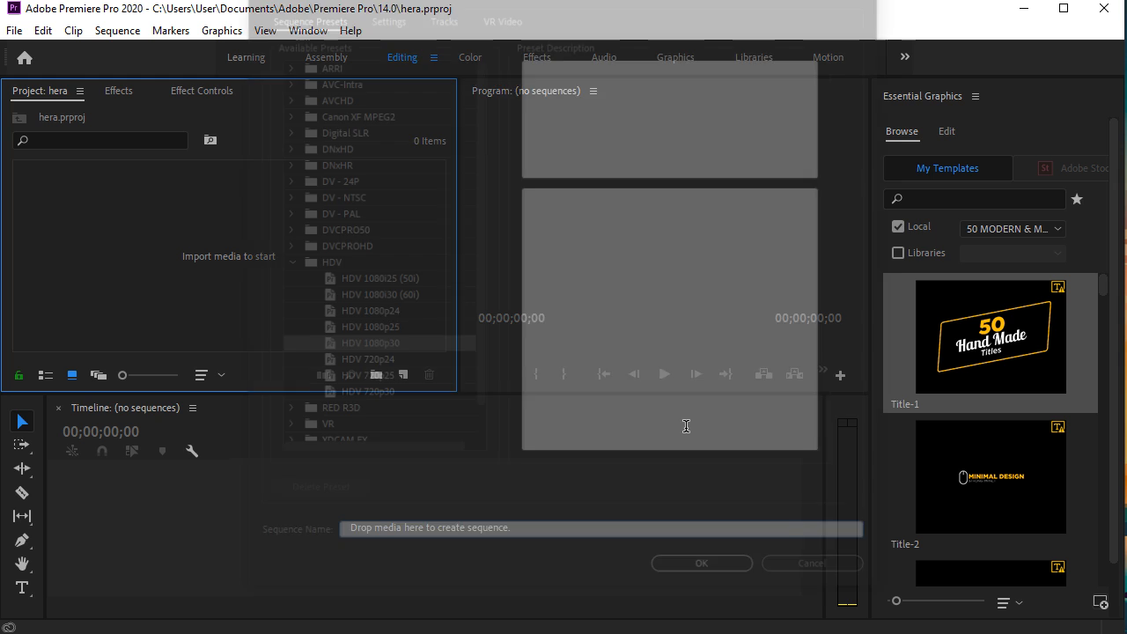
click(705, 565)
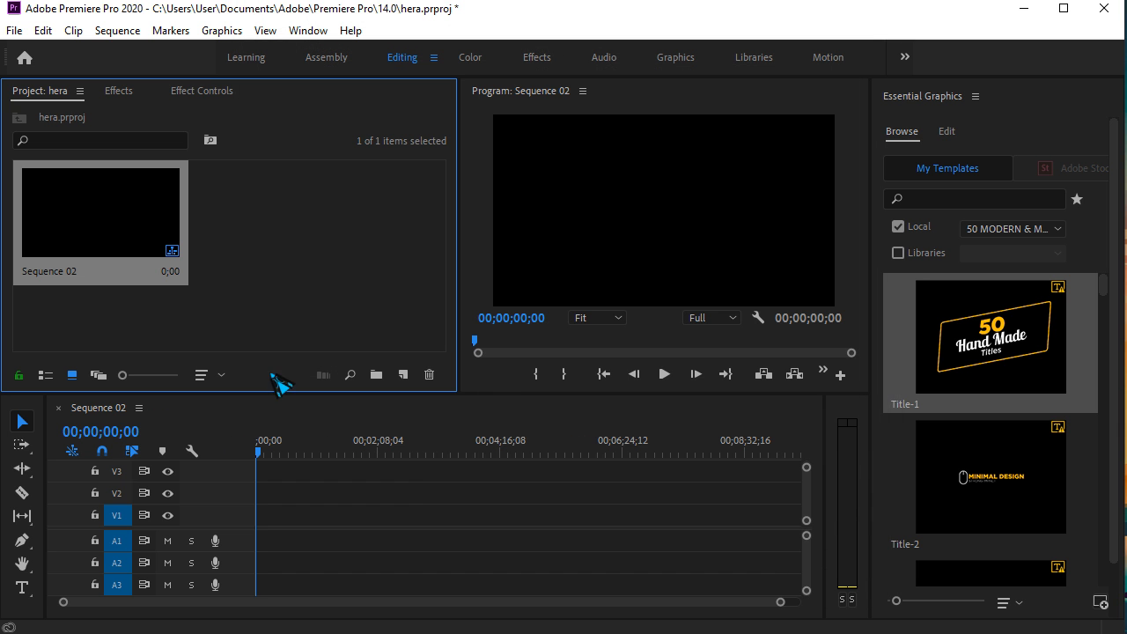
Place the Title-1 template at the start of track V1, changing the sequence settings to match, and select the clip.
drag(957, 397, 252, 533)
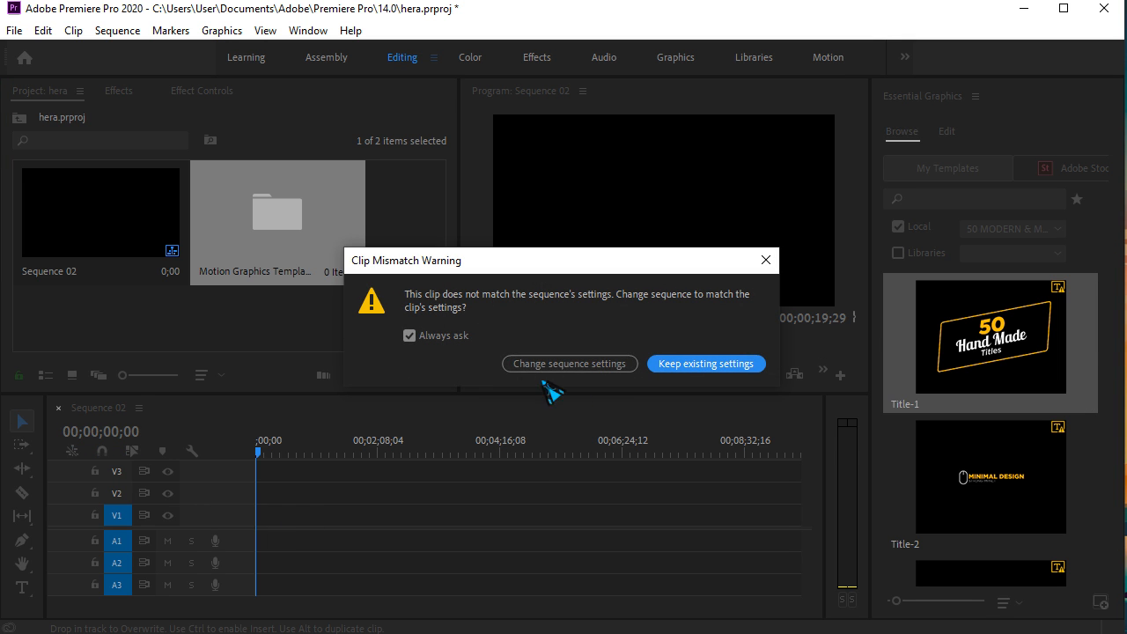
click(571, 367)
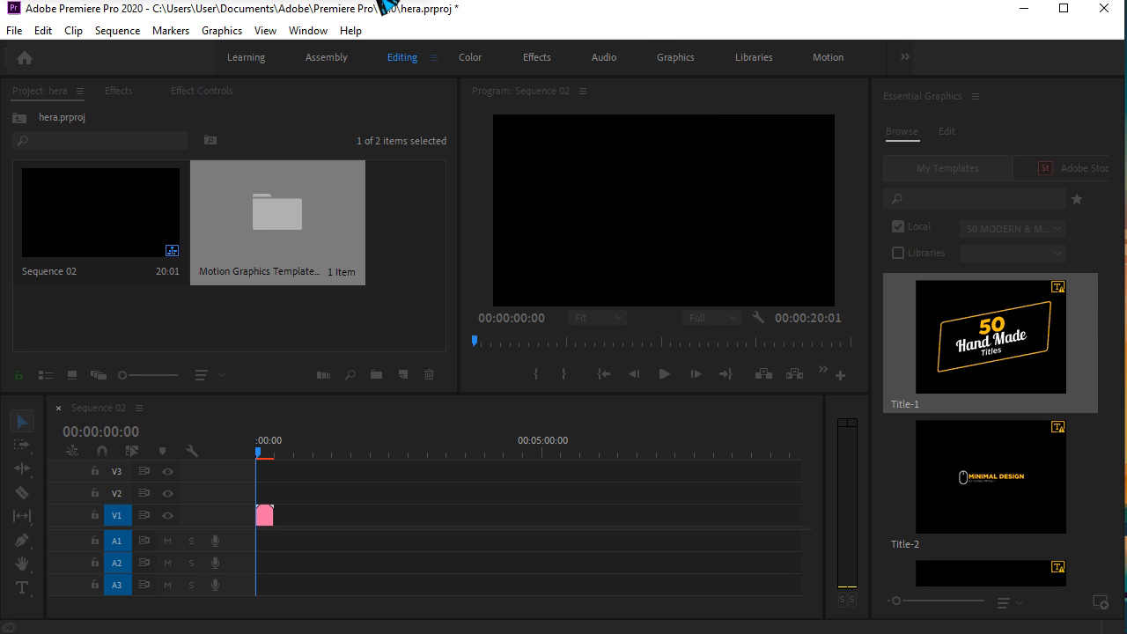
click(591, 354)
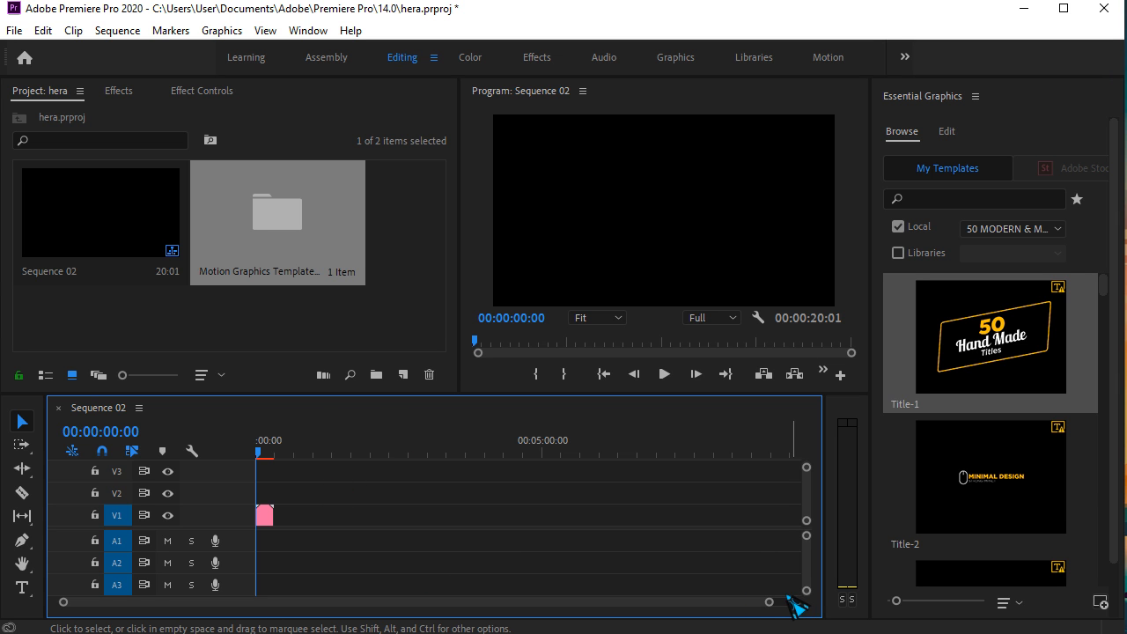
drag(780, 609, 554, 609)
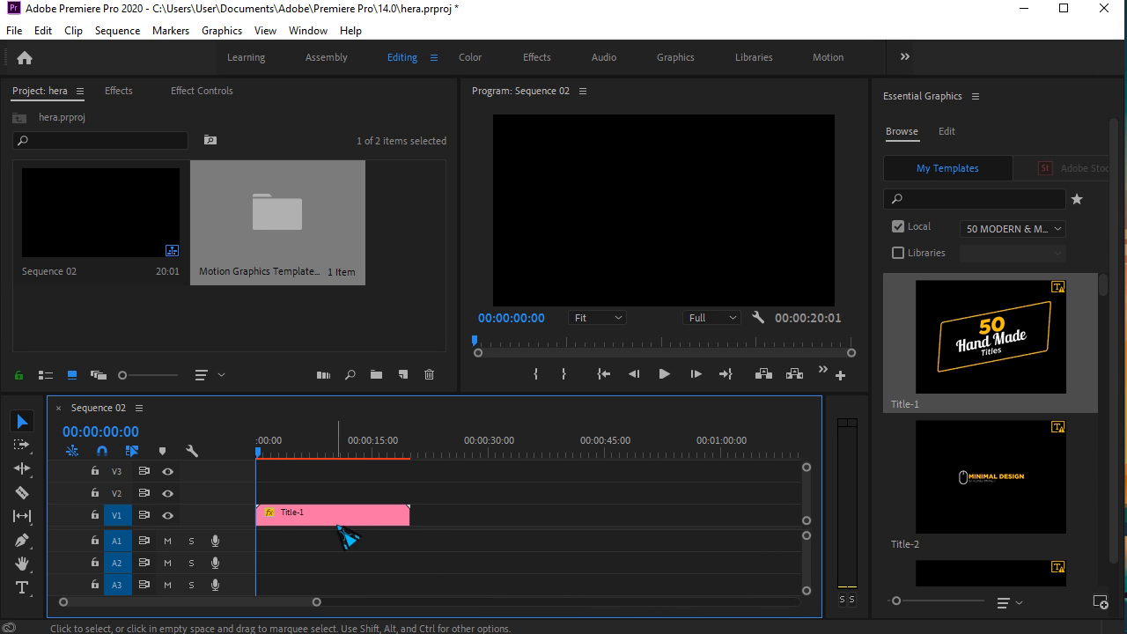
click(310, 520)
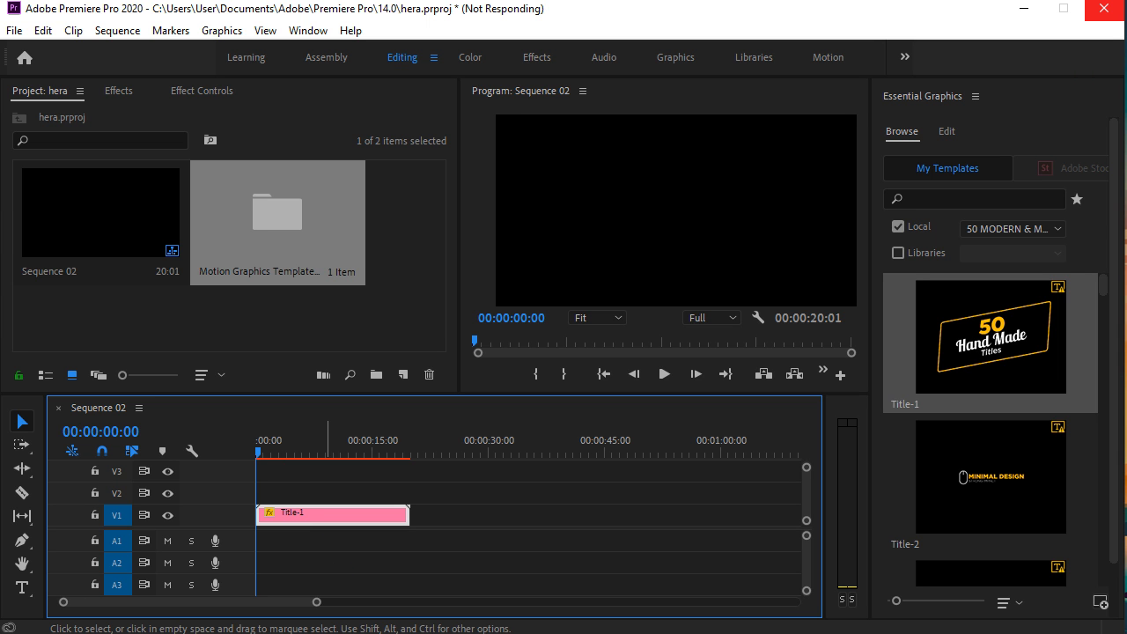
Check the speed and duration settings of the Title-1 clip on track V1 without changing them.
click(258, 453)
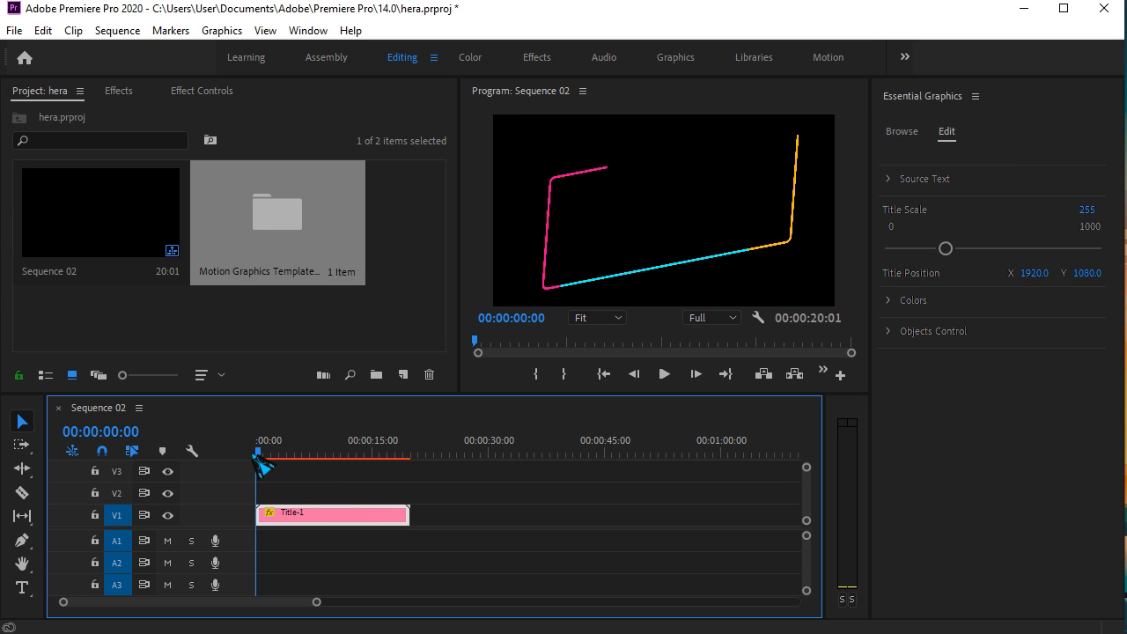
right_click(342, 519)
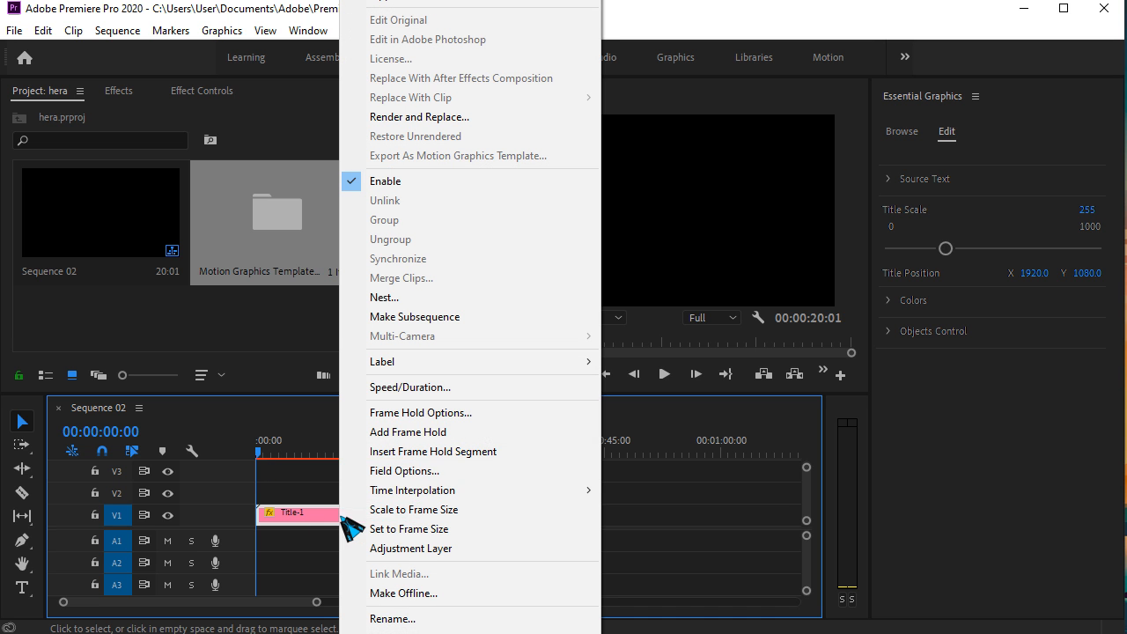
click(403, 388)
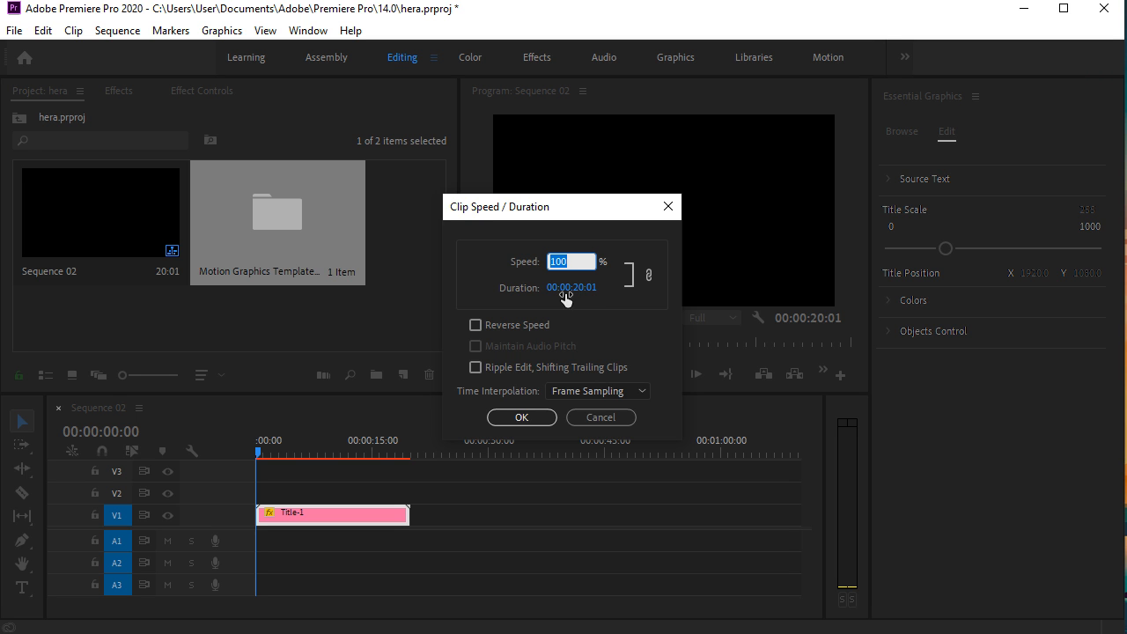
click(601, 418)
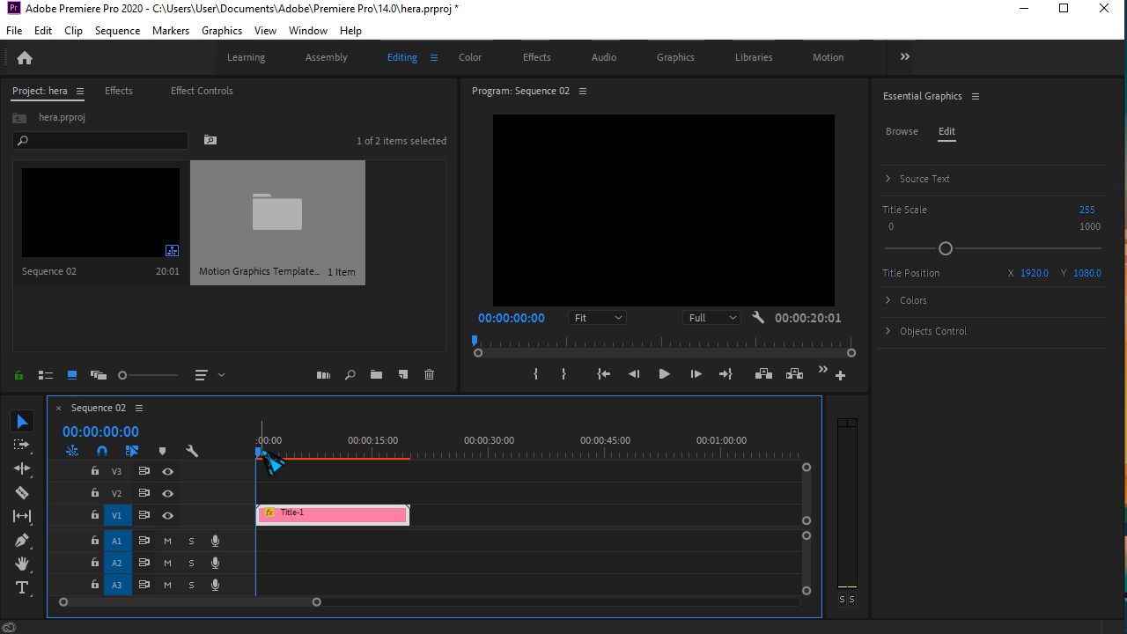
Set the font of the Title-1 clip's Source Text 1 to 20th Century Font and preview the title at 00:00:11:14.
drag(263, 454, 377, 455)
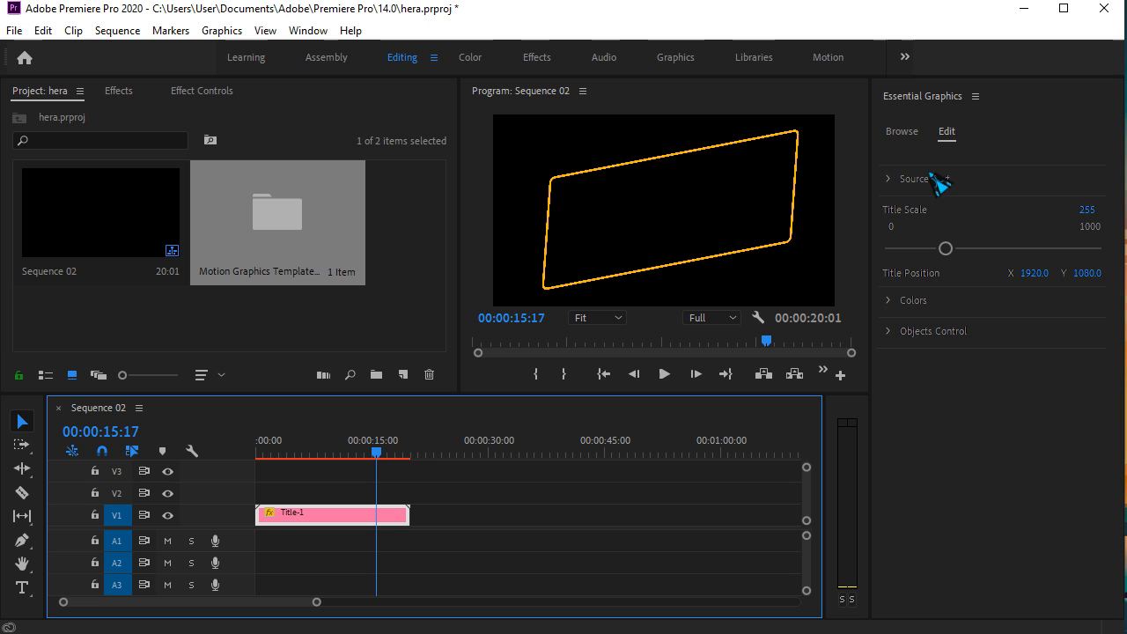
click(914, 195)
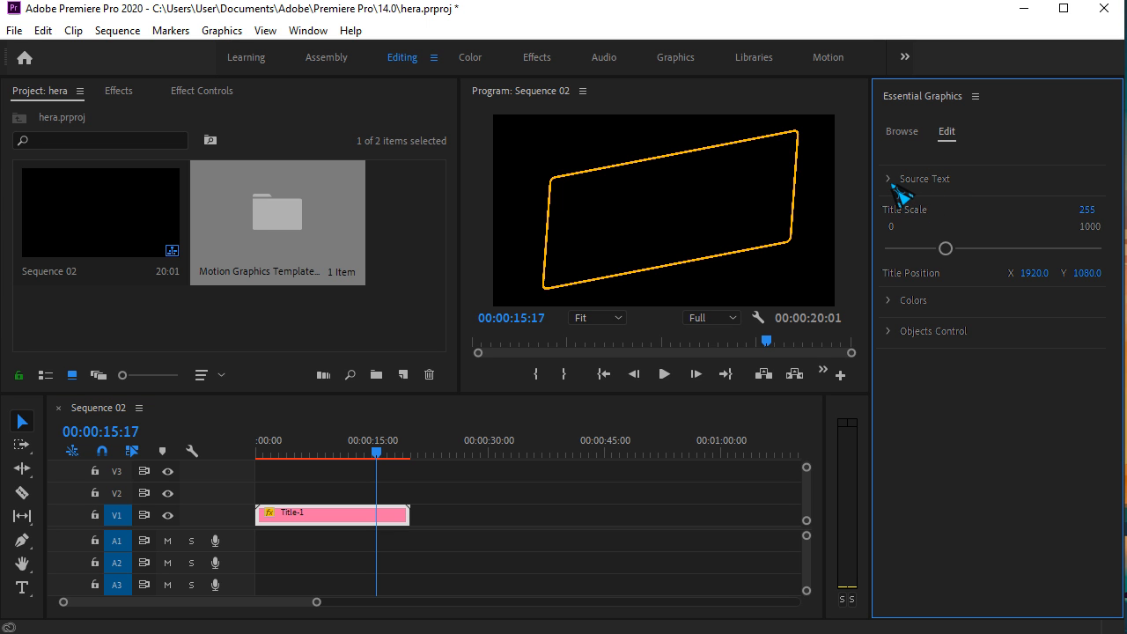
click(890, 180)
click(932, 231)
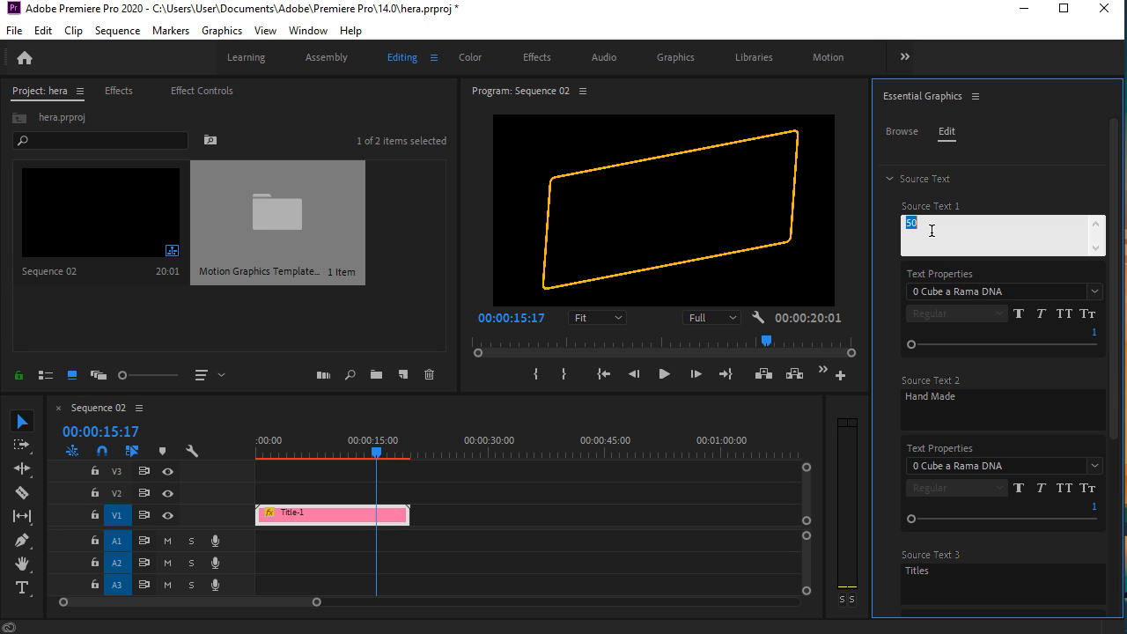
click(966, 297)
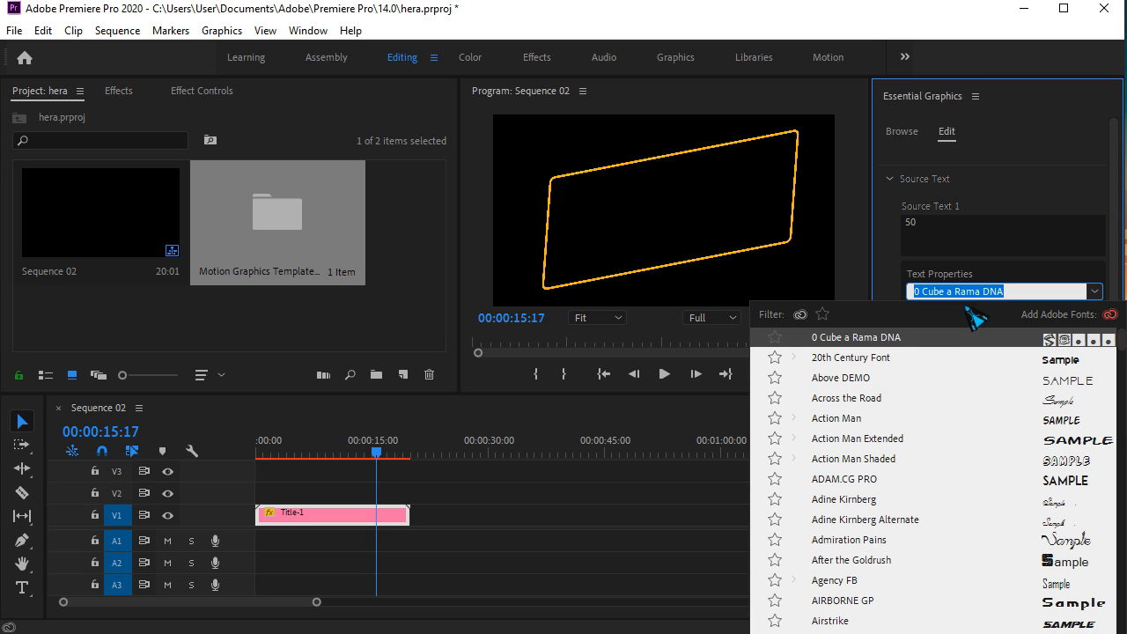
click(1066, 361)
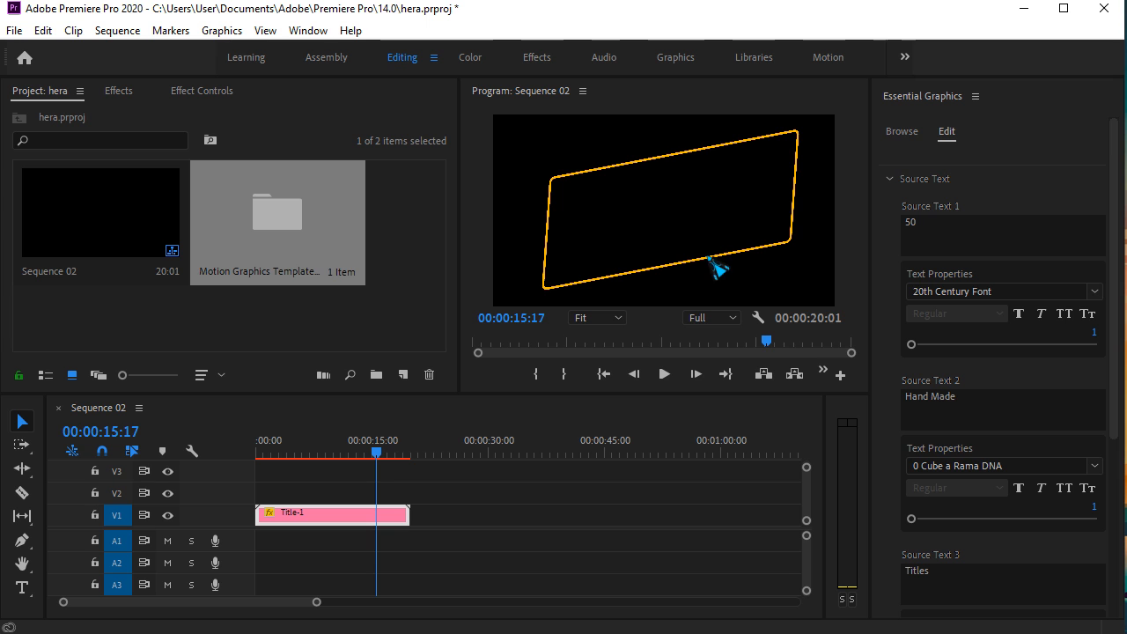
drag(392, 453, 346, 458)
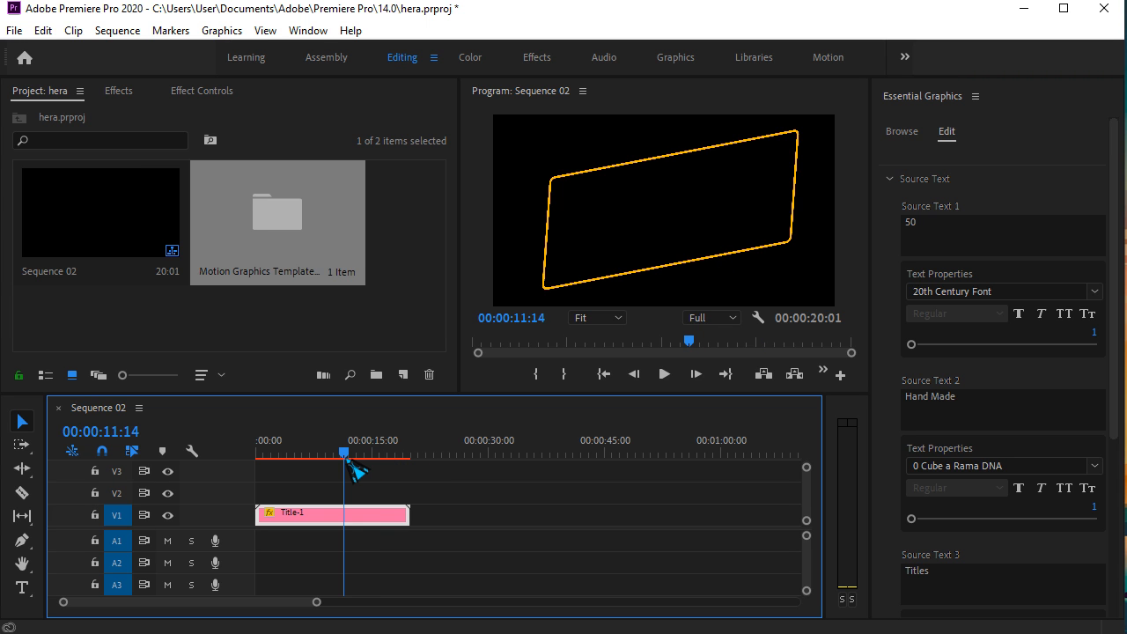
Examine the available designs in the 50 Modern & Minimal Titles template folder, from Title-1 through Title-23.
click(907, 139)
scroll(1004, 440, down, 5)
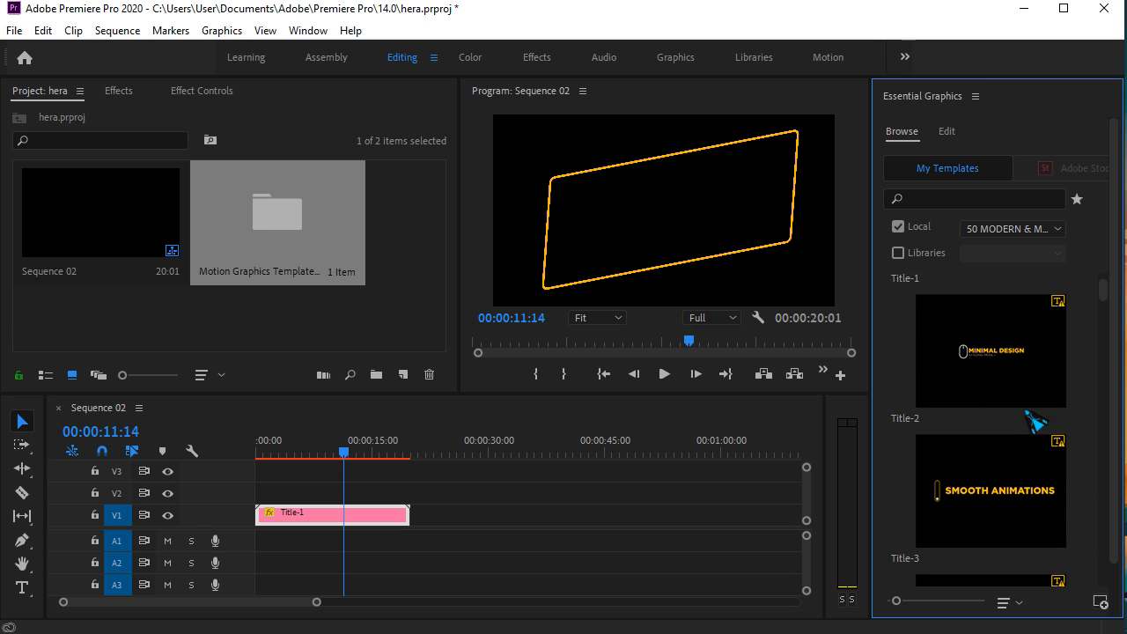
scroll(1048, 431, down, 5)
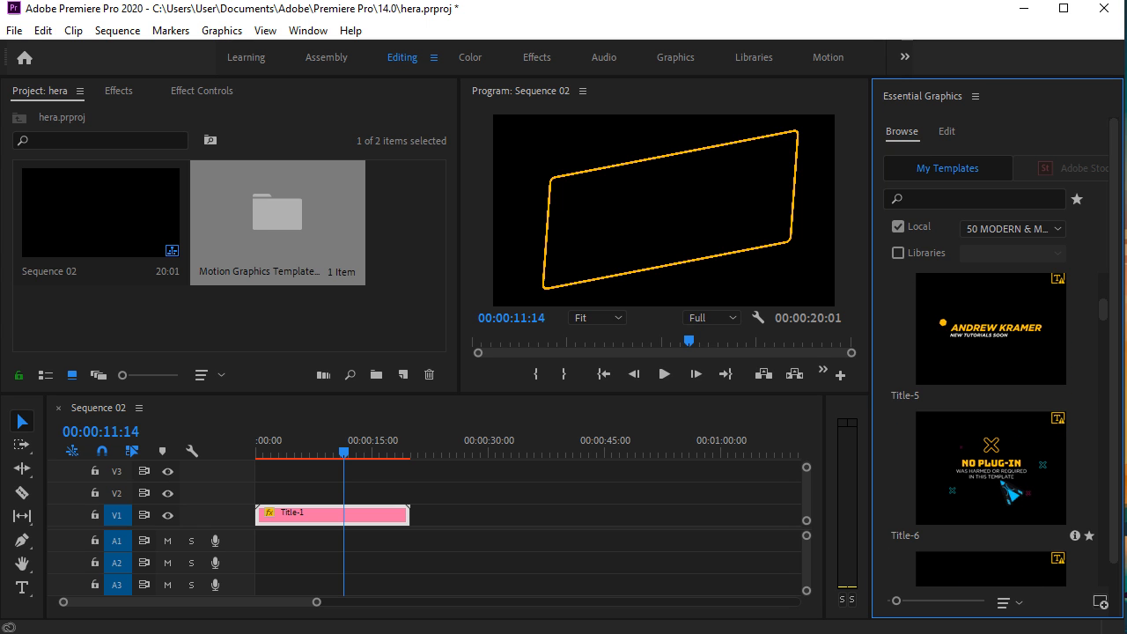
scroll(991, 432, down, 5)
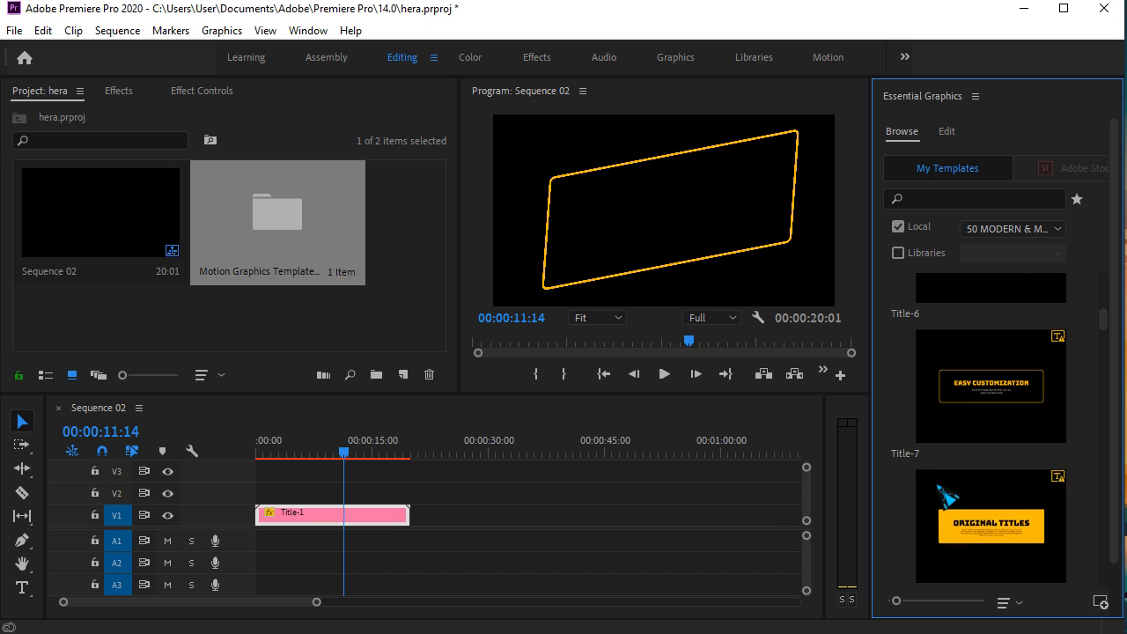
scroll(953, 495, down, 5)
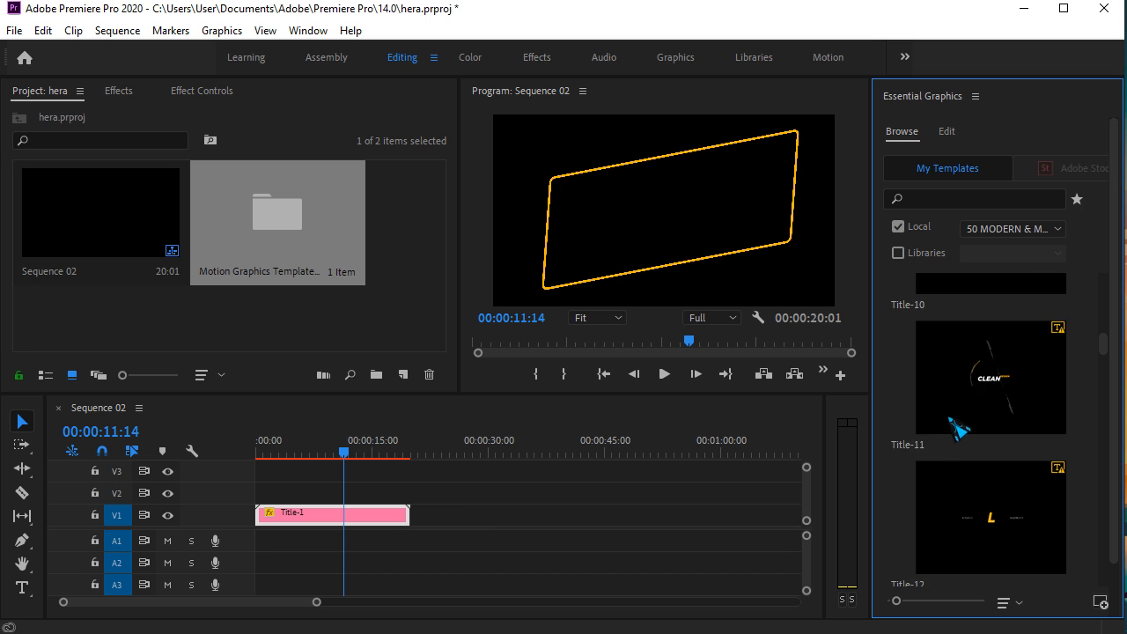
scroll(953, 424, down, 1)
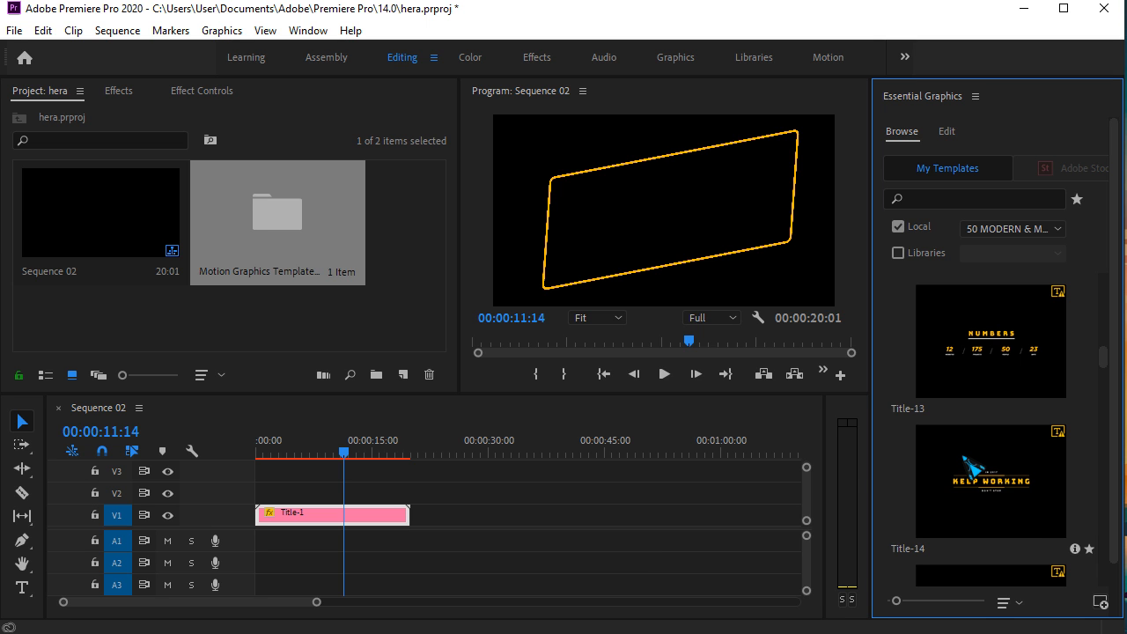
scroll(991, 432, down, 5)
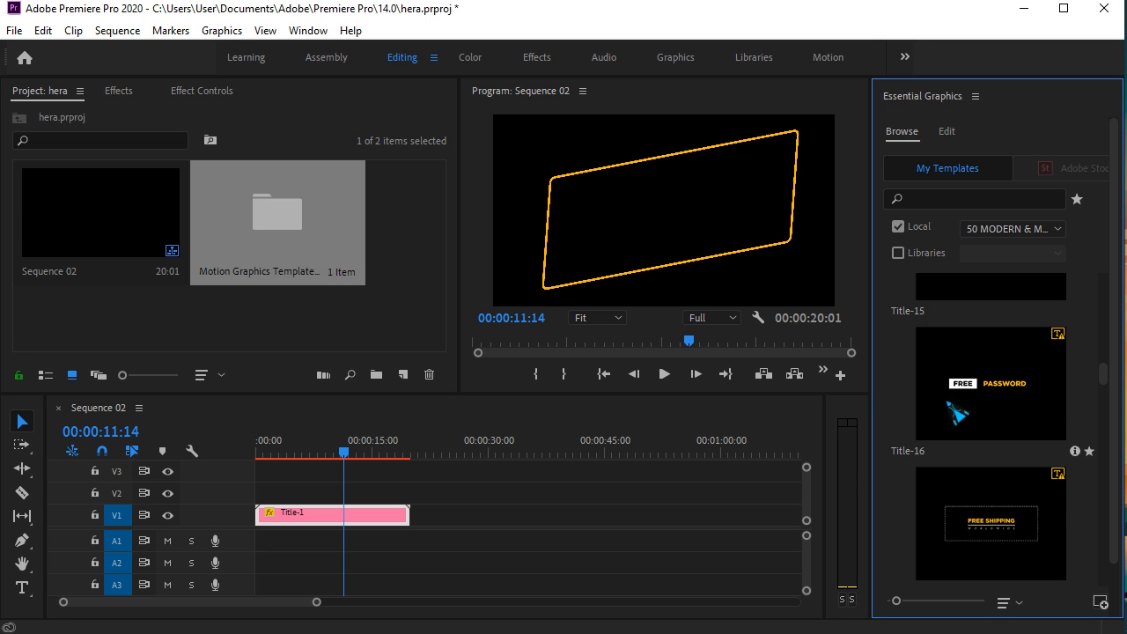
scroll(991, 431, down, 5)
scroll(965, 484, down, 5)
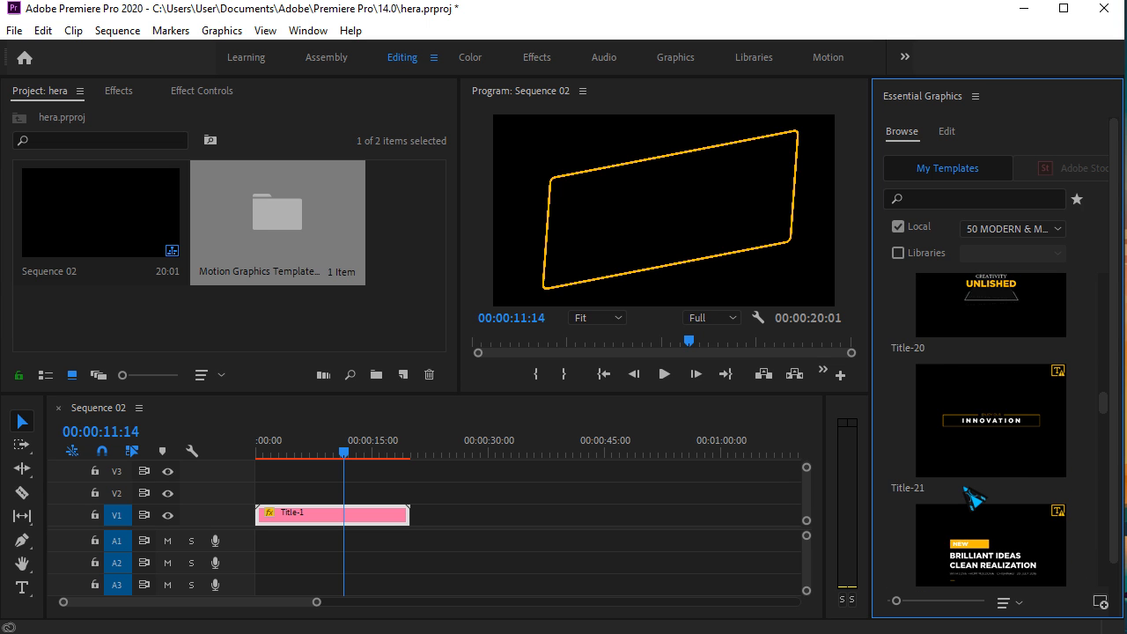
scroll(973, 497, down, 2)
scroll(973, 498, down, 2)
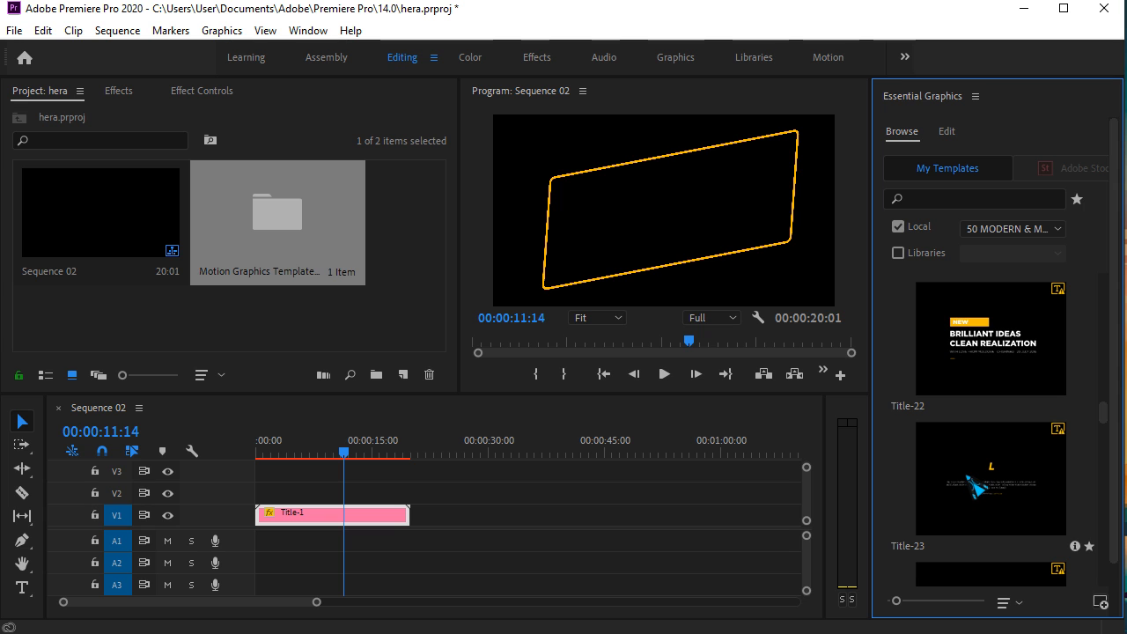